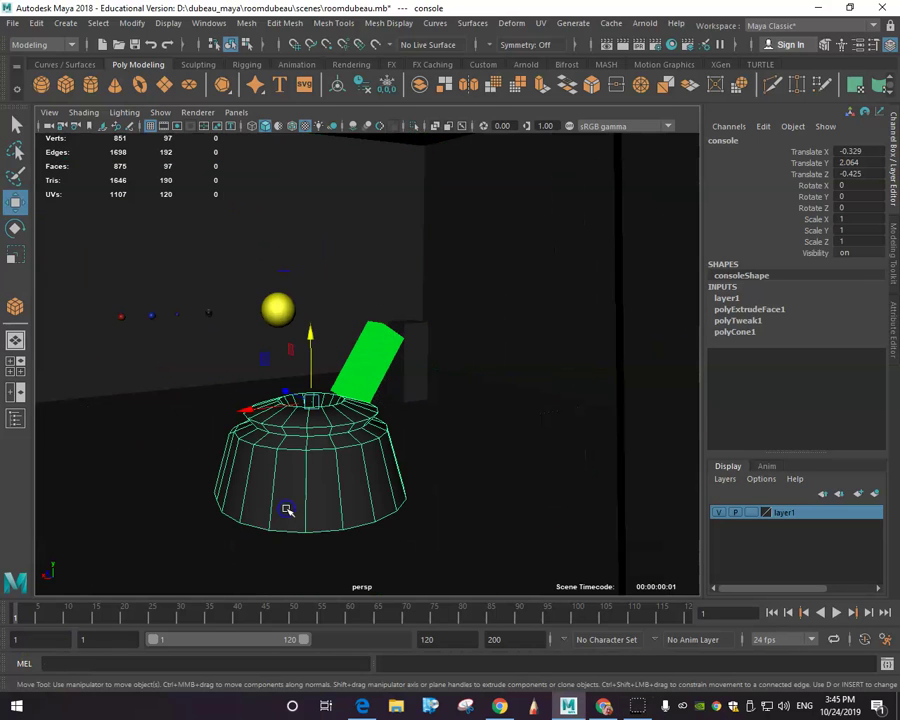
- Clear the Hypershade node graph, create a Blinn material, and set its color to pure blue
scroll(287, 520, "up", 3)
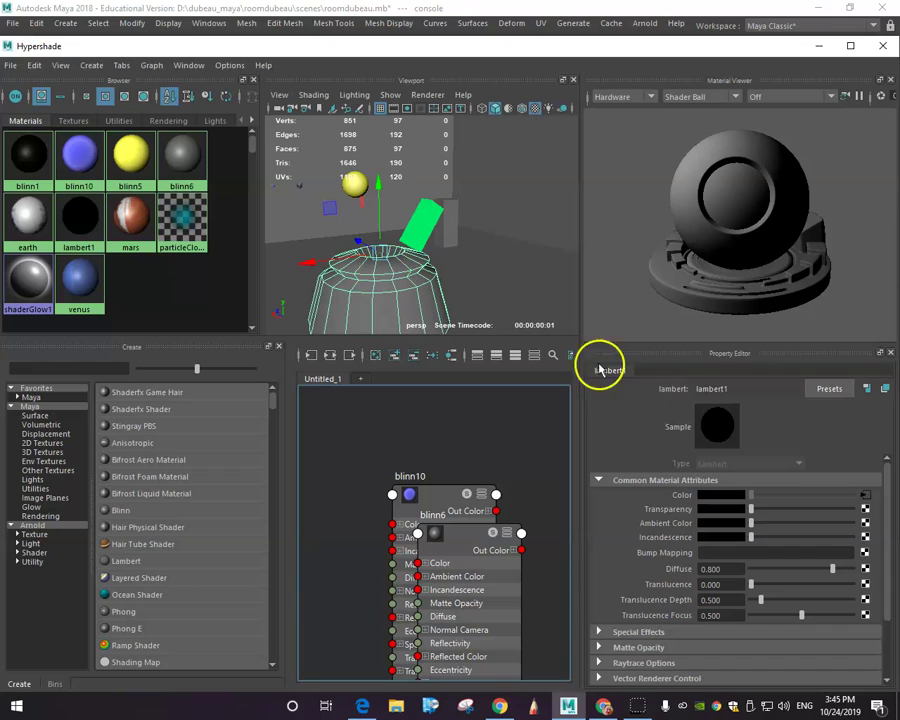
left_click(370, 358)
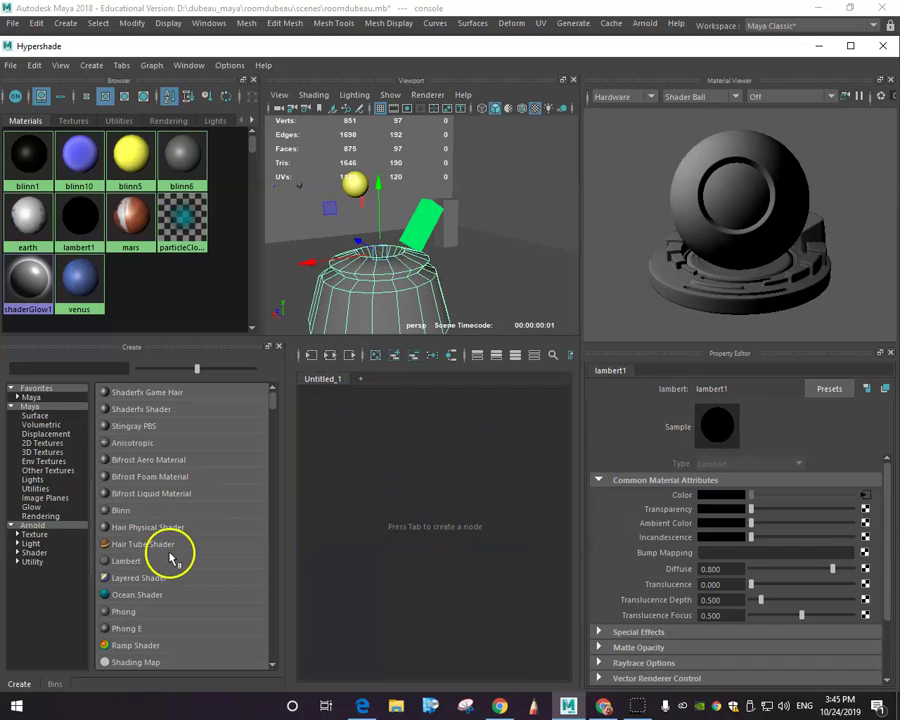
scroll(195, 525, "down", 1)
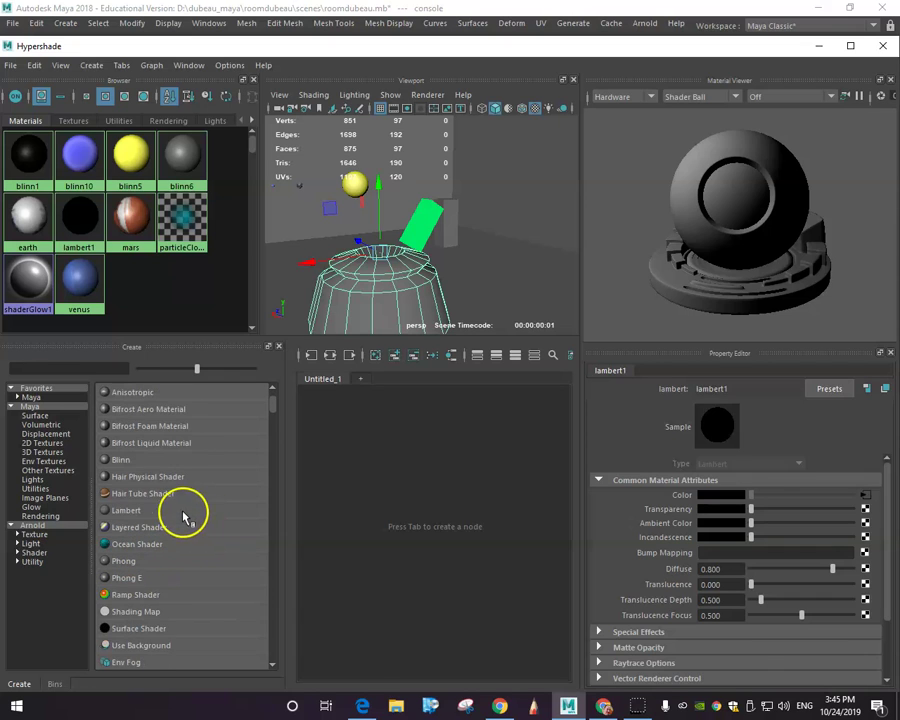
scroll(170, 515, "up", 1)
left_click(122, 511)
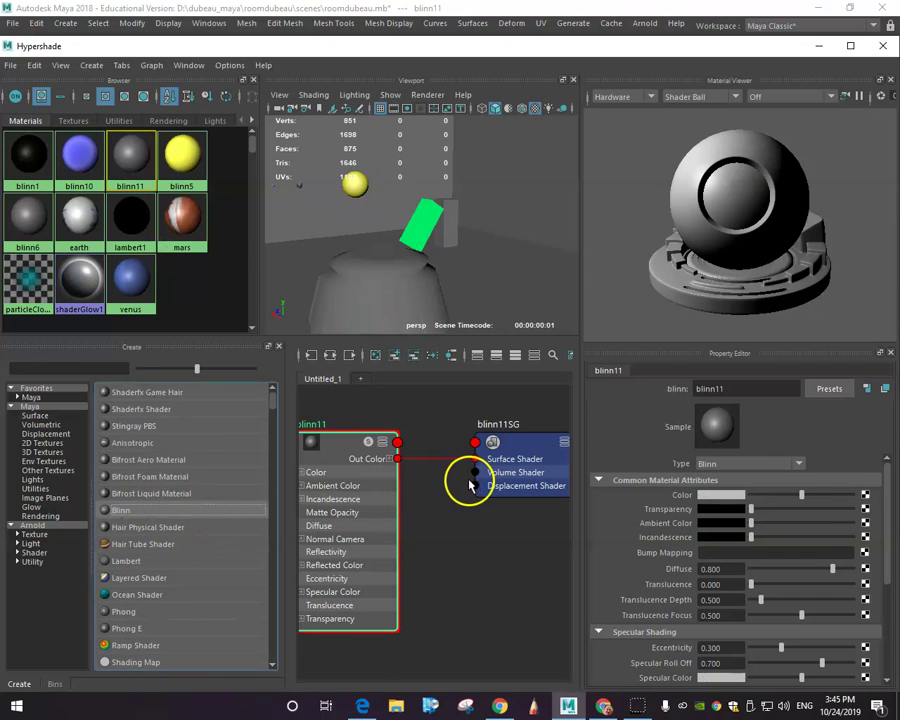
left_click(722, 494)
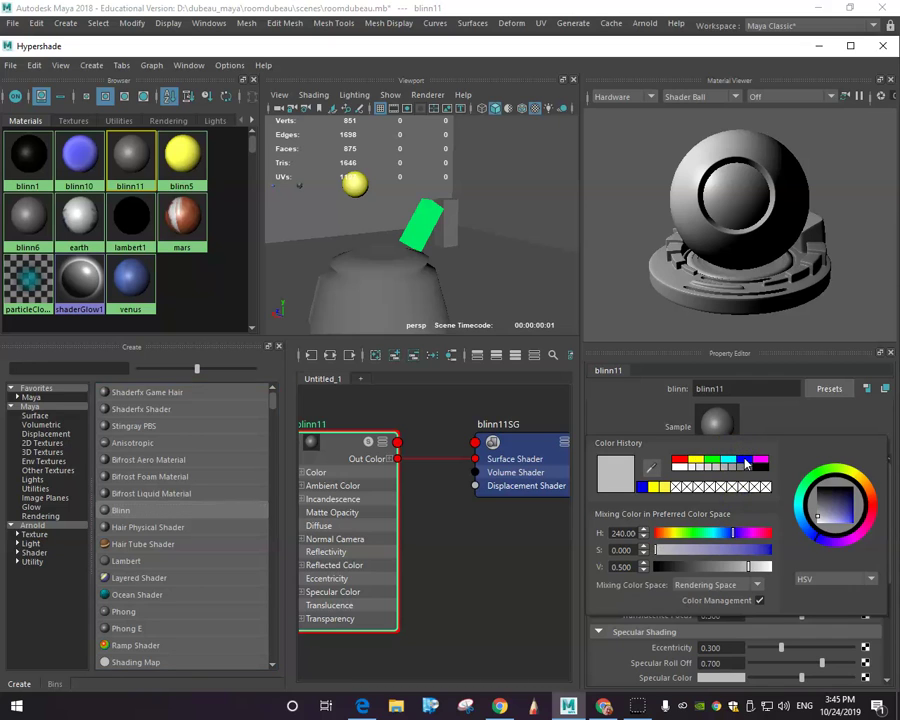
left_click(744, 461)
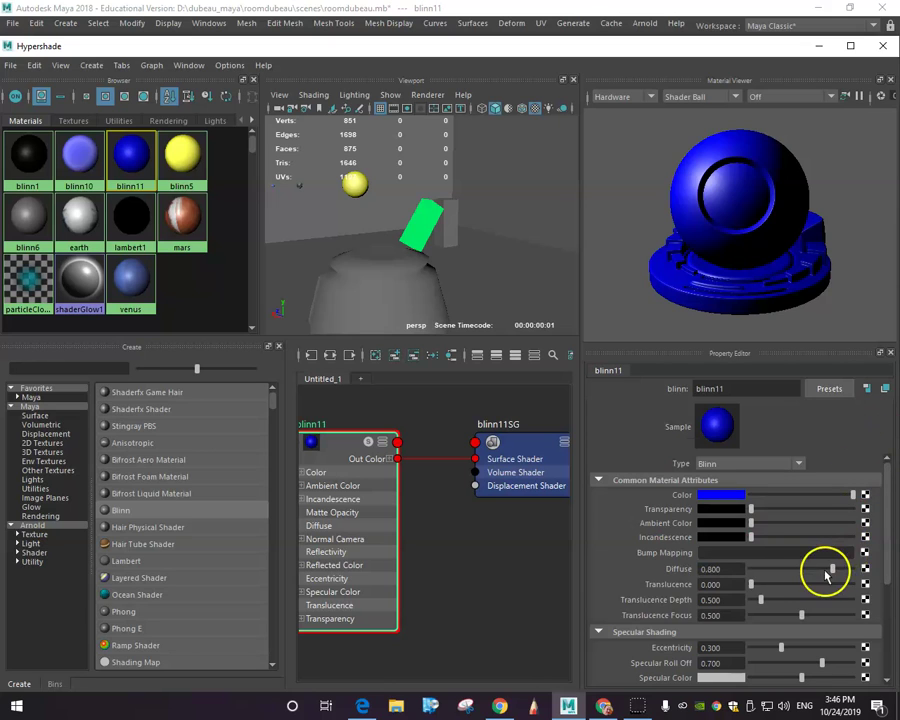
- Set the blue Blinn's eccentricity to about 0.503 and reflectivity to about 0.098, and slightly brighten its reflected color
scroll(827, 573, "down", 3)
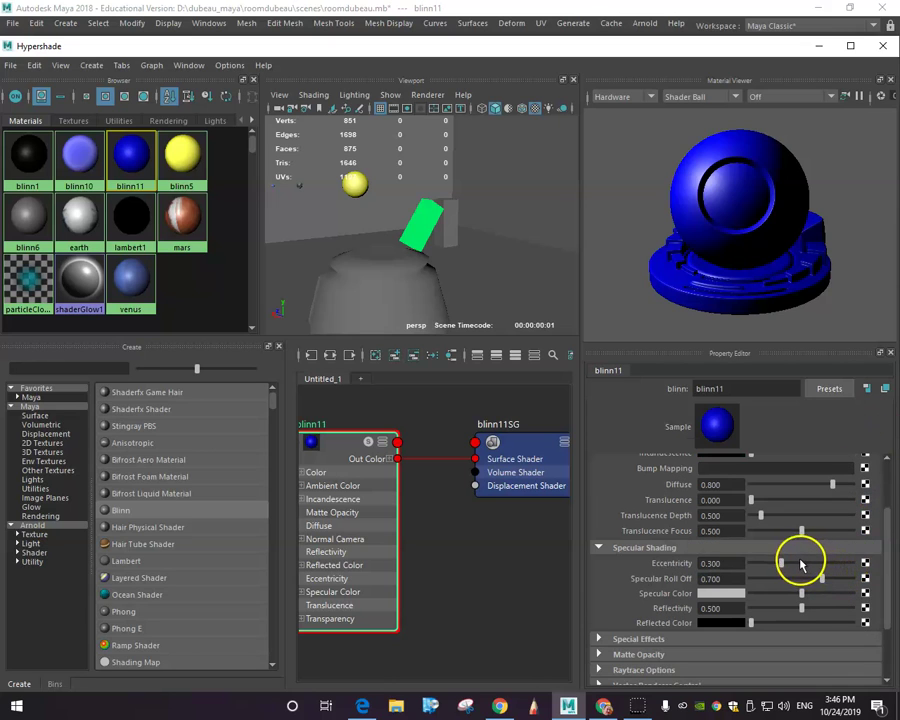
left_click_drag(784, 566, 810, 565)
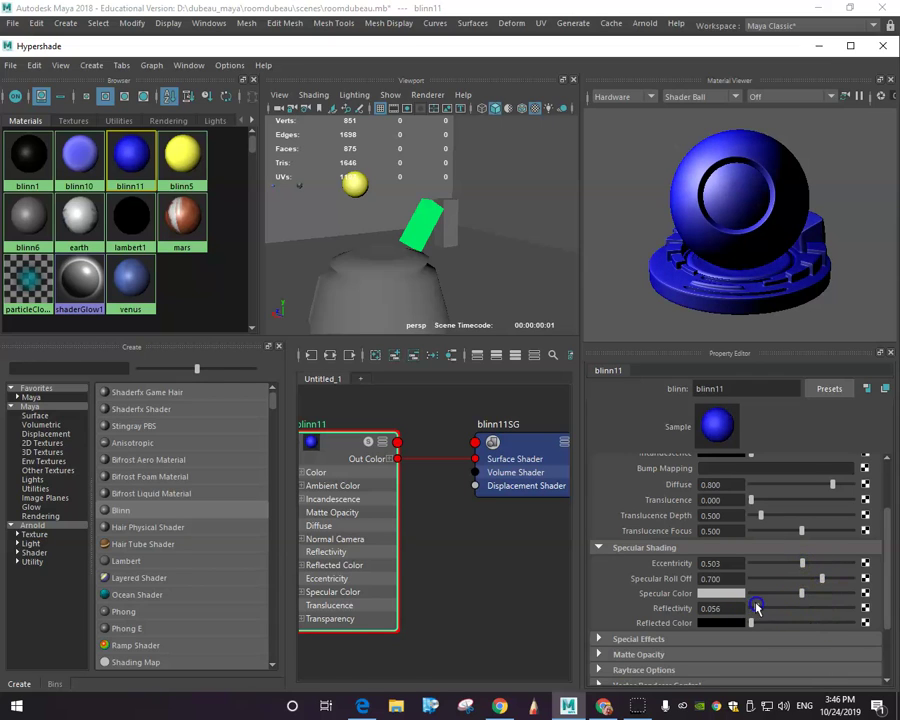
scroll(784, 619, "down", 2)
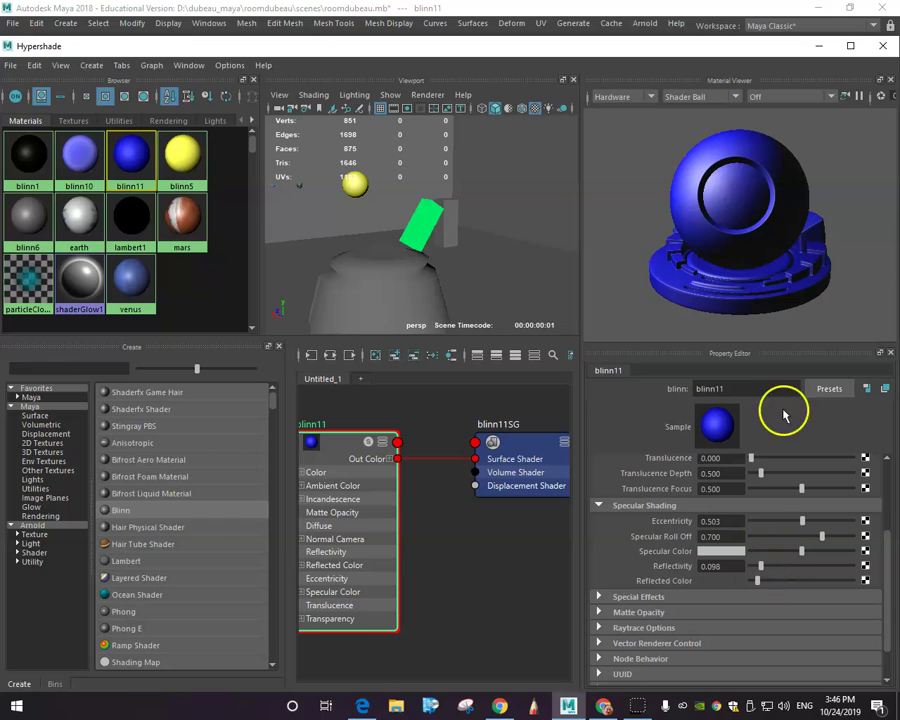
- Select the console and rename the blue Blinn material projector
left_click(424, 256)
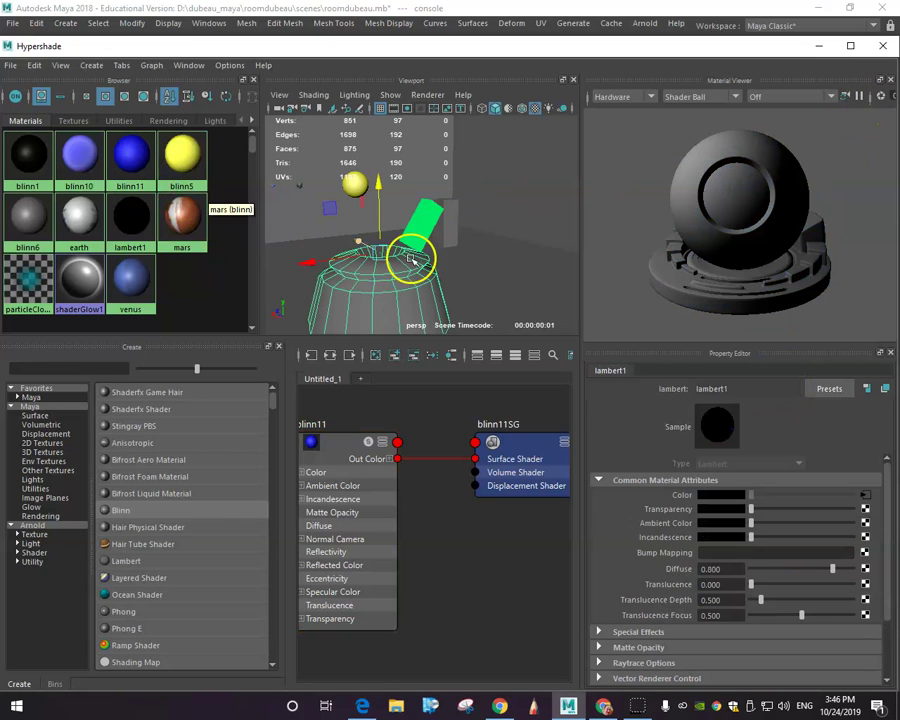
right_click(132, 188)
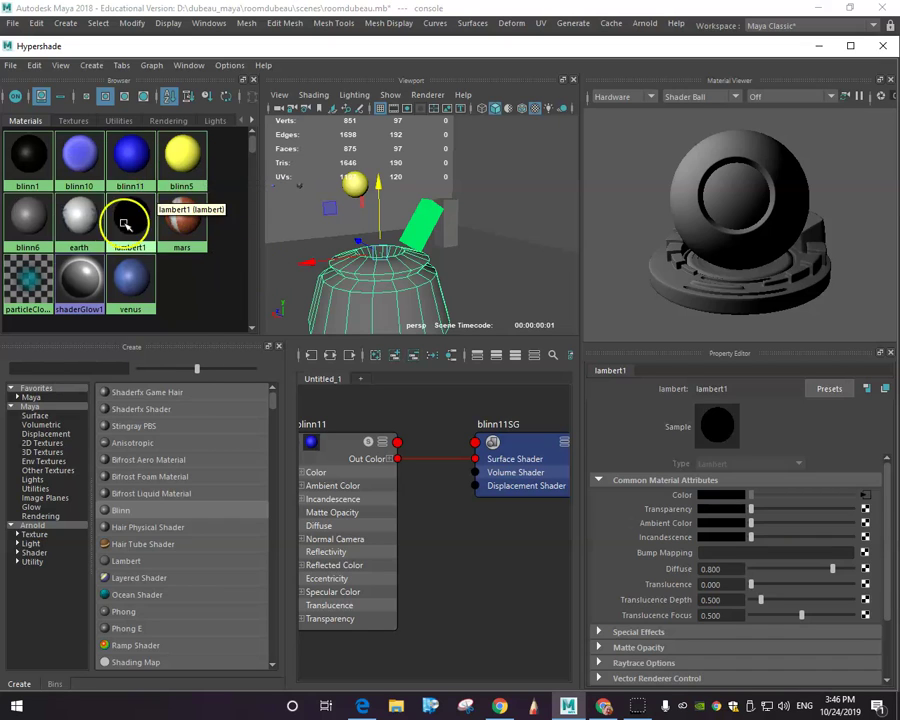
right_click_drag(128, 182, 100, 335)
left_click(100, 336)
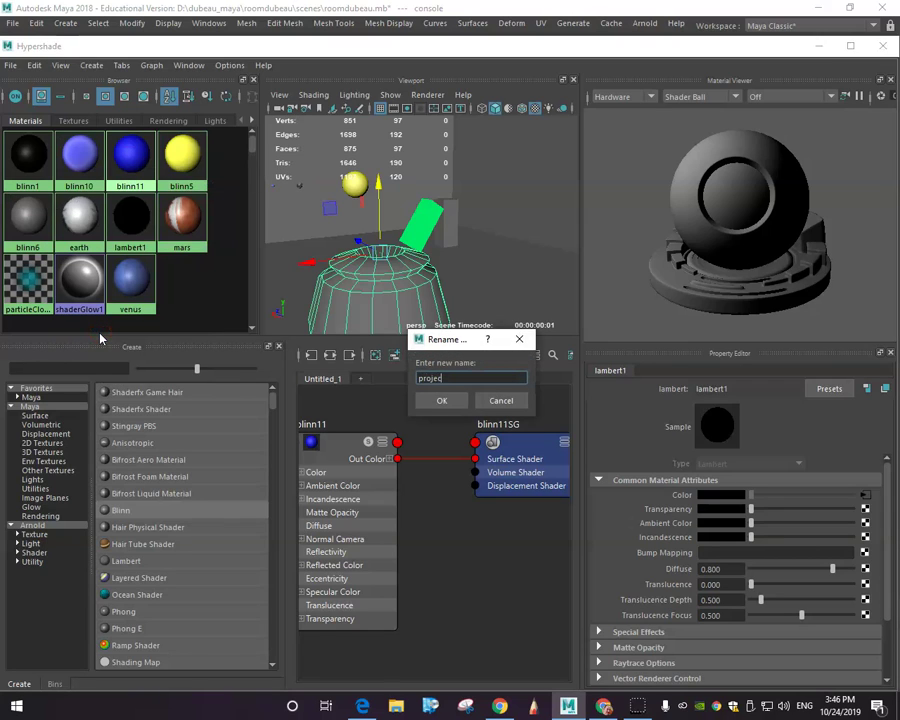
left_click(441, 401)
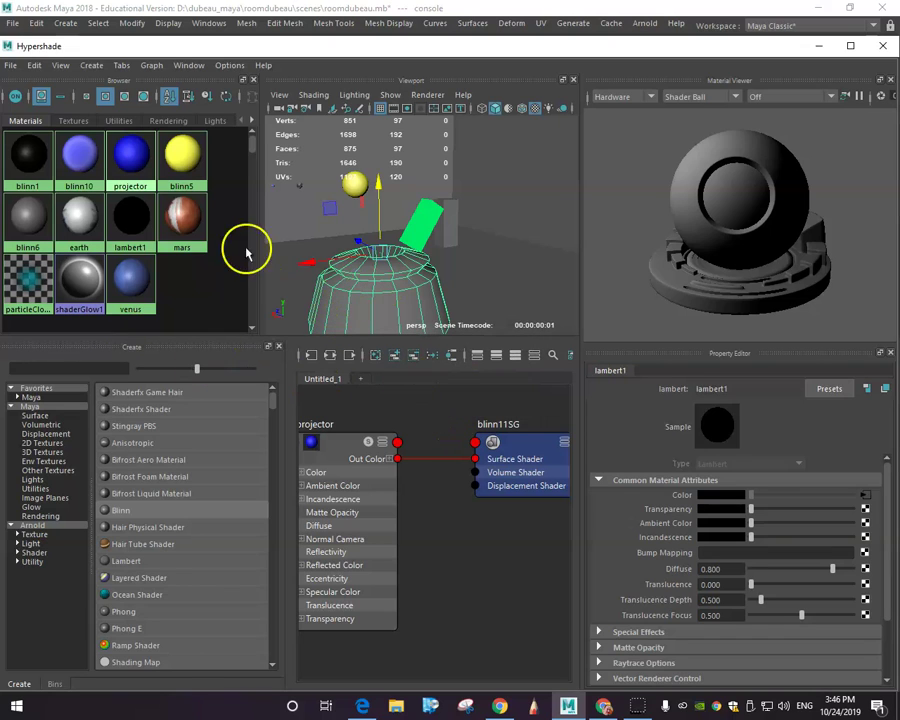
- Assign the projector material to the selected console
right_click(126, 154)
left_click(138, 127)
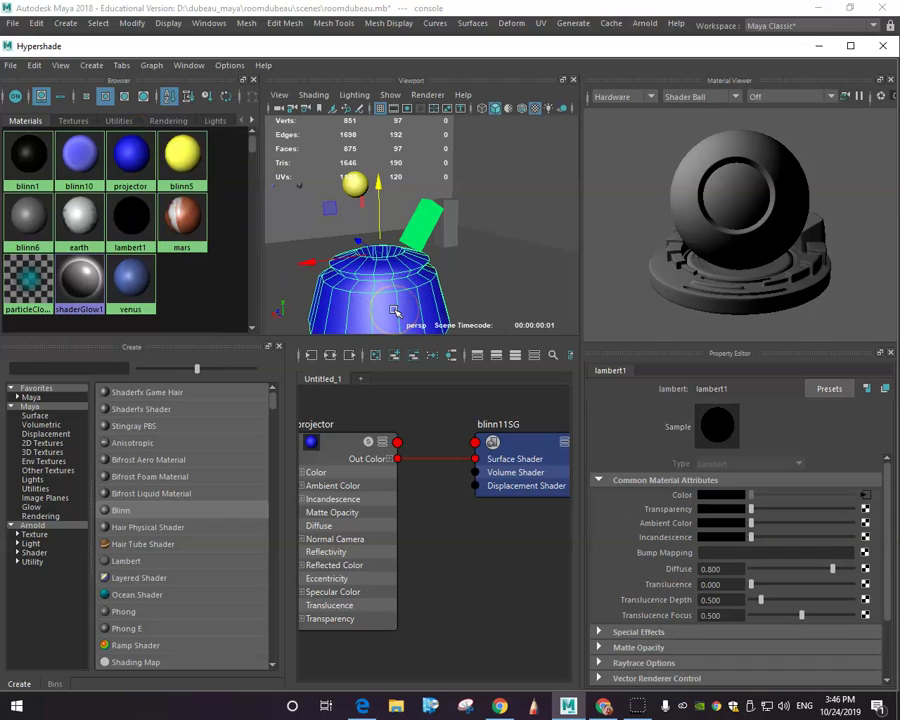
scroll(460, 283, "down", 3)
scroll(460, 283, "up", 3)
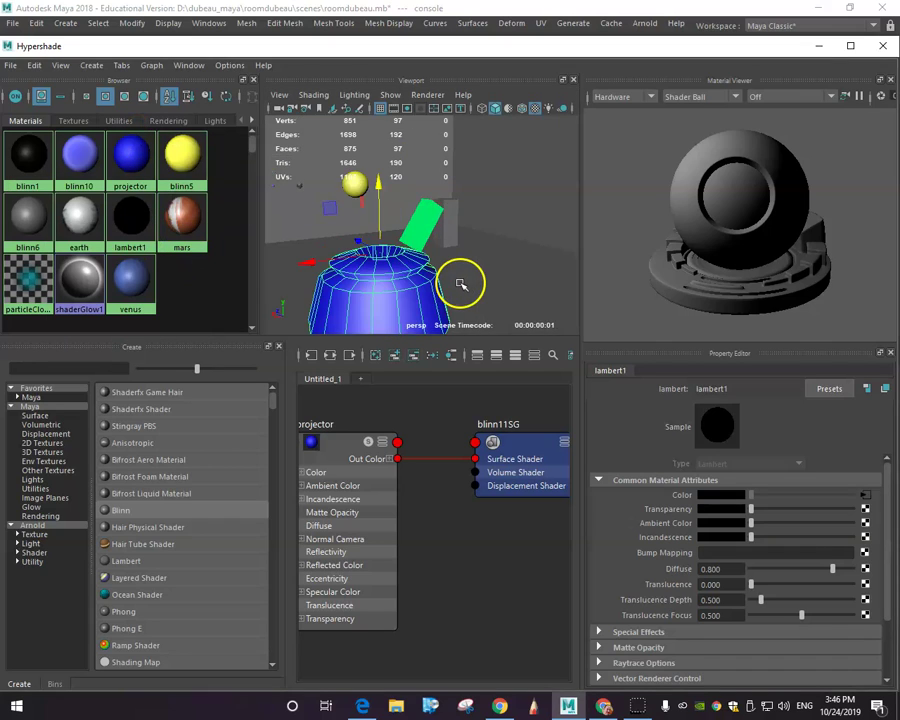
- Select the tilted green box, clear the node graph, and create a new Lambert material
left_click(448, 228)
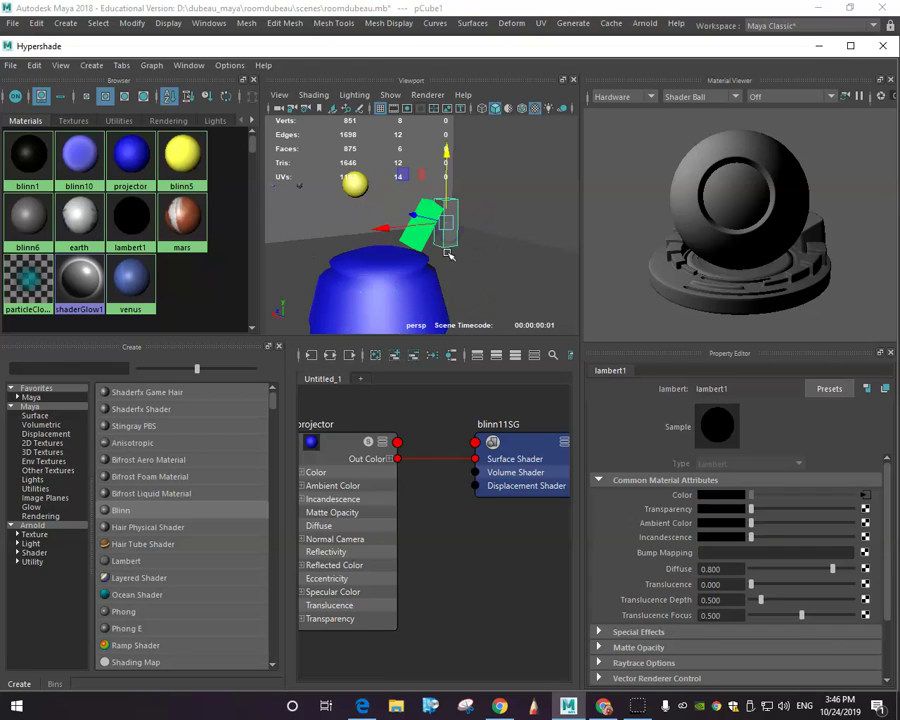
left_click(419, 205)
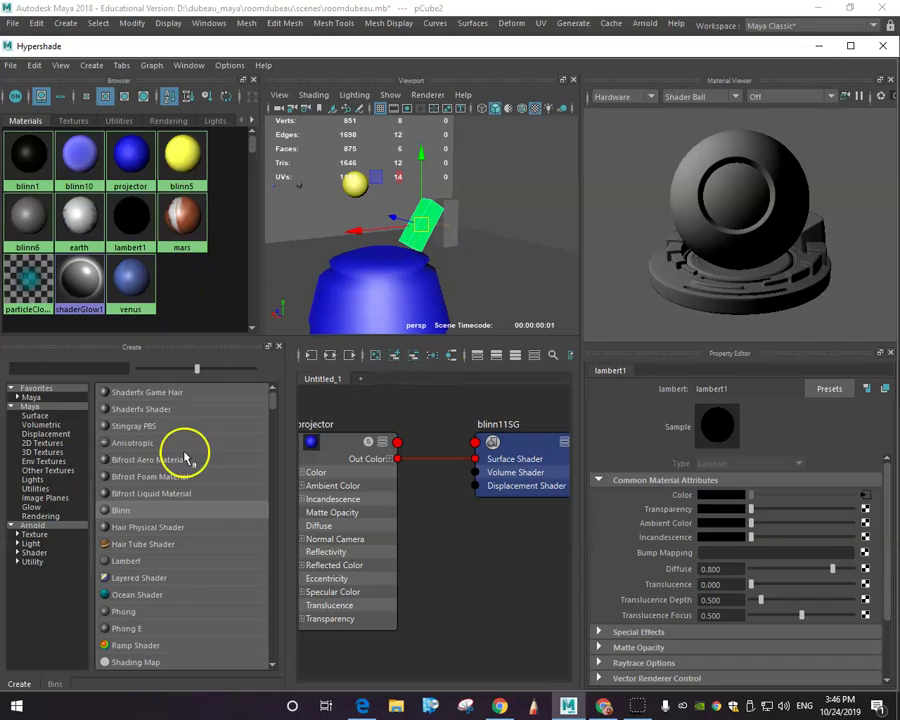
left_click(378, 357)
scroll(150, 580, "down", 1)
scroll(142, 565, "up", 1)
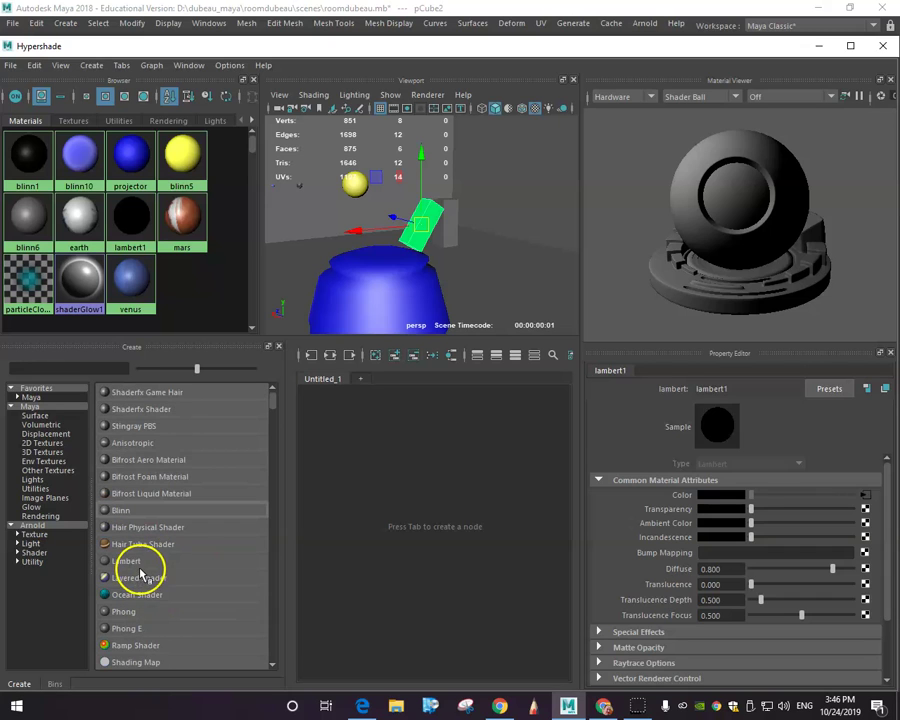
left_click(135, 563)
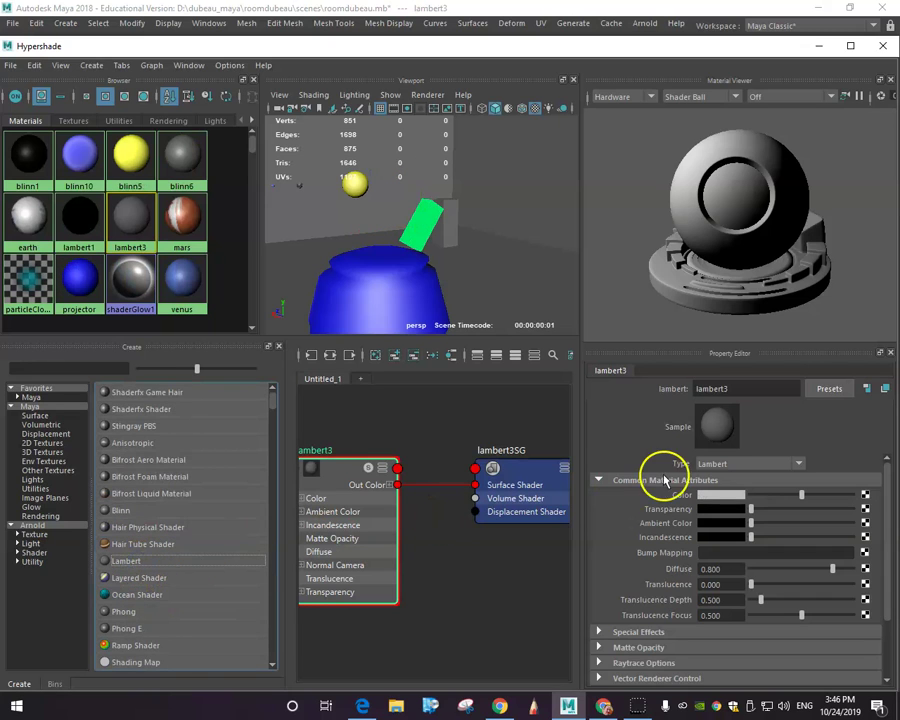
- Map a File texture to the new Lambert's color and load crate diffuse.jpg as its image
left_click(865, 494)
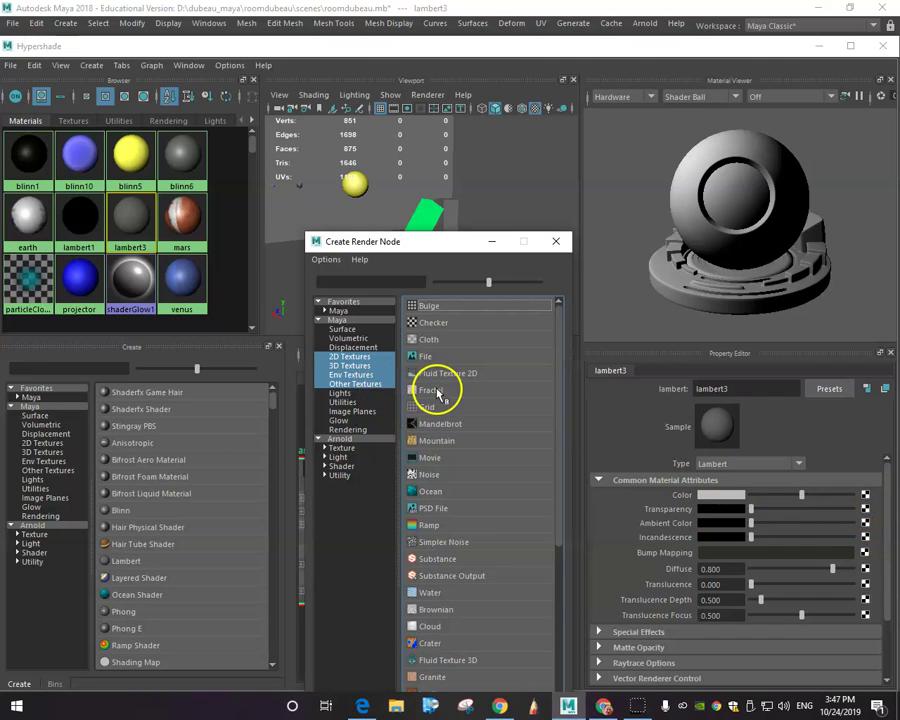
left_click(425, 356)
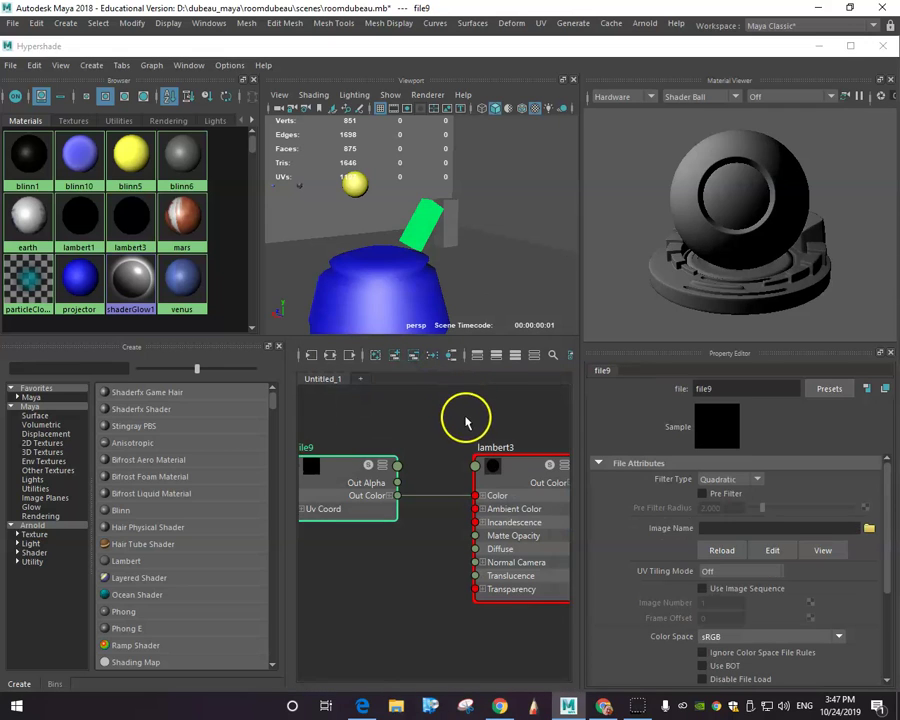
left_click(868, 527)
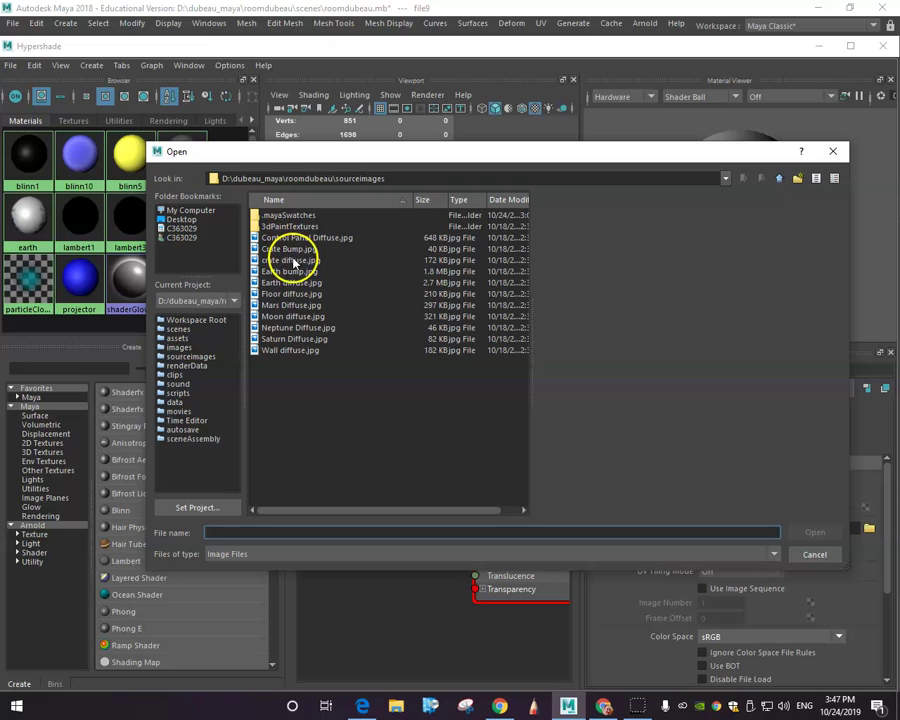
left_click(291, 261)
left_click(815, 532)
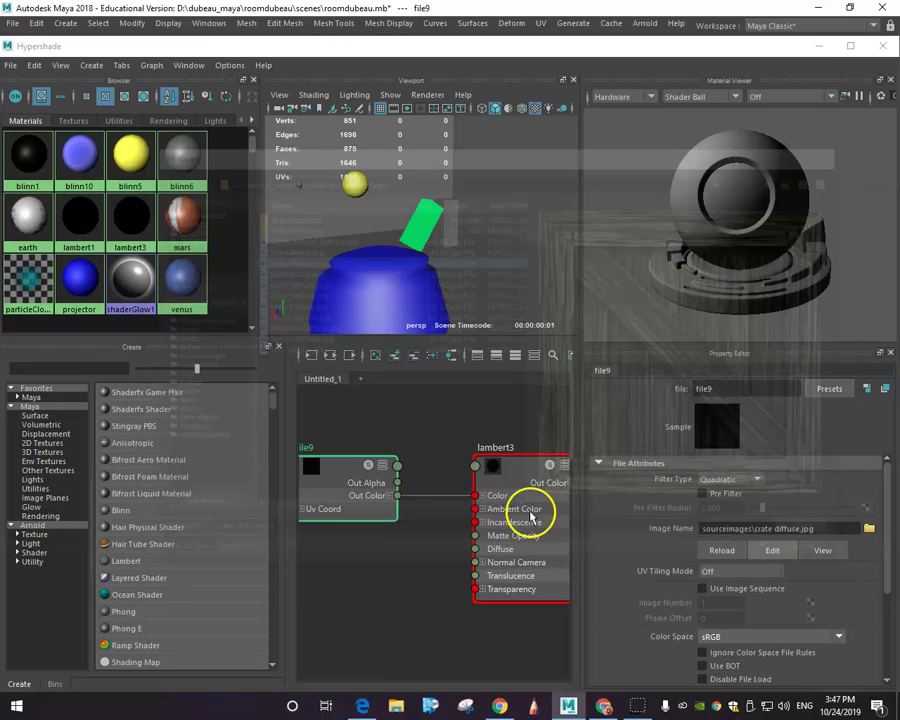
- Select the tilted green box and rename the crate image's file texture node crate
left_click(423, 228)
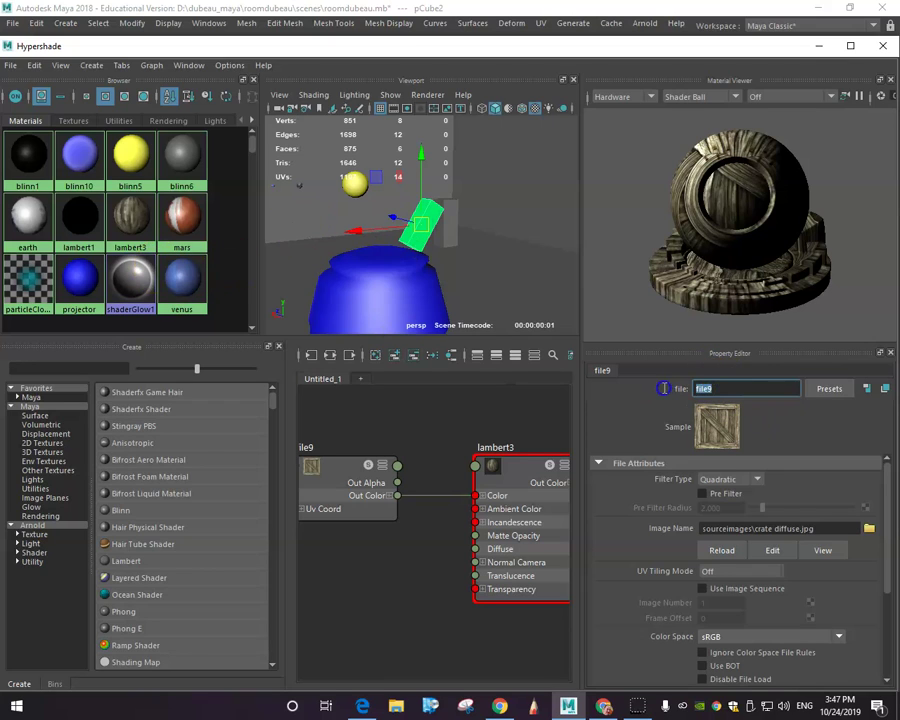
type("crate")
key("Return")
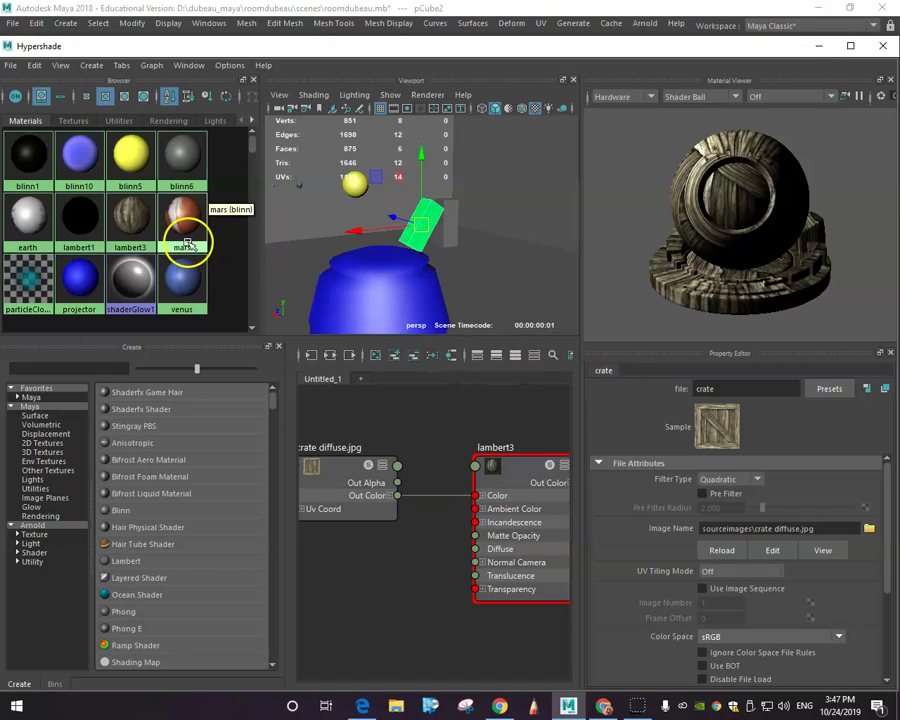
- Assign the crate1 material to the upright box behind the console
mouse_move(251, 149)
left_mouse_down()
mouse_move(252, 161)
mouse_move(252, 145)
left_mouse_up()
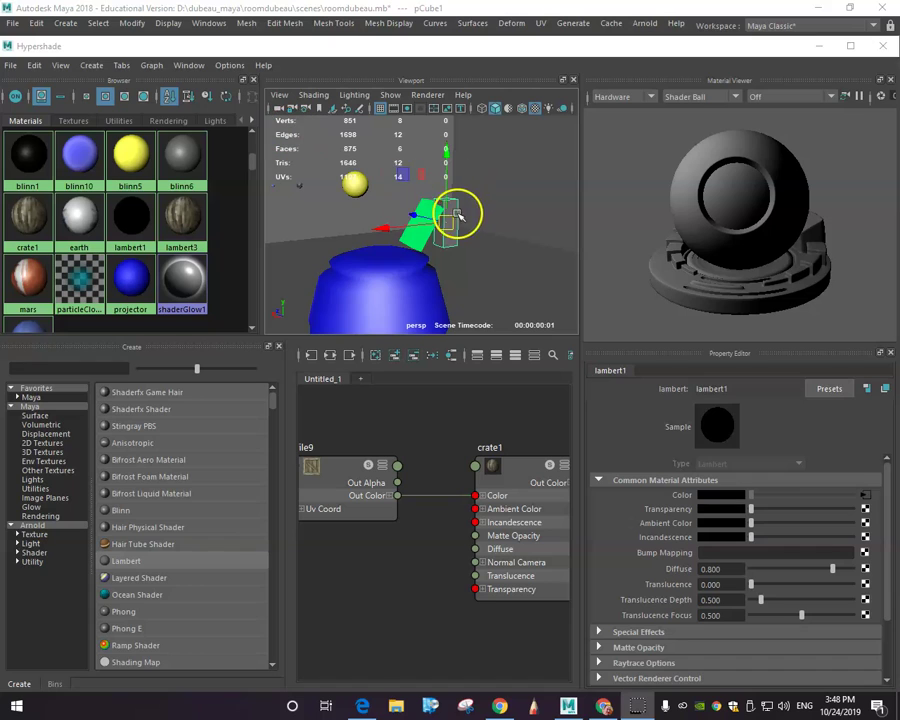
right_click(31, 216)
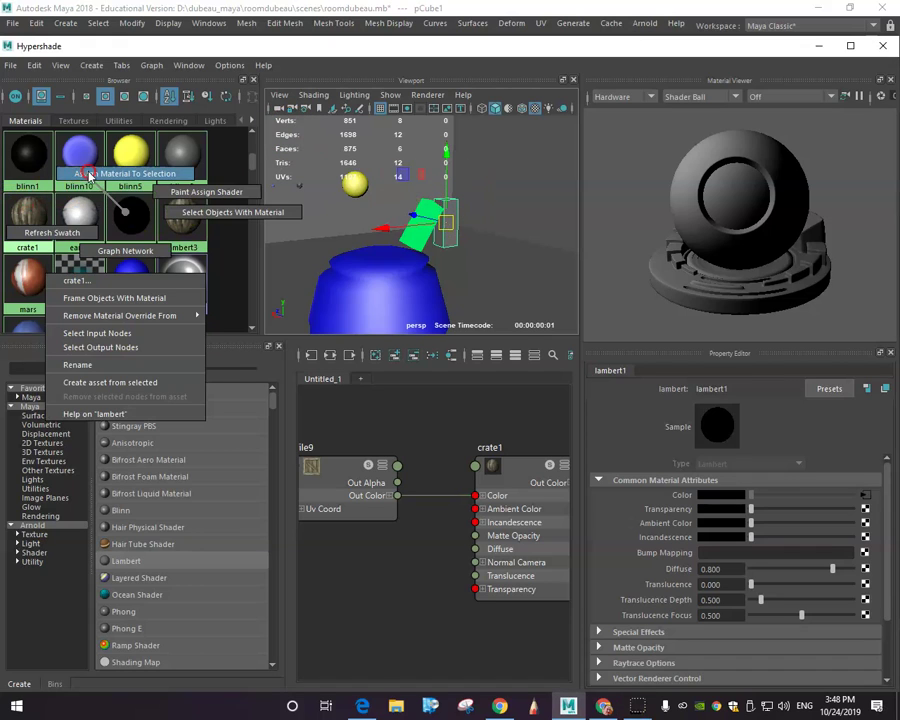
left_click(90, 172)
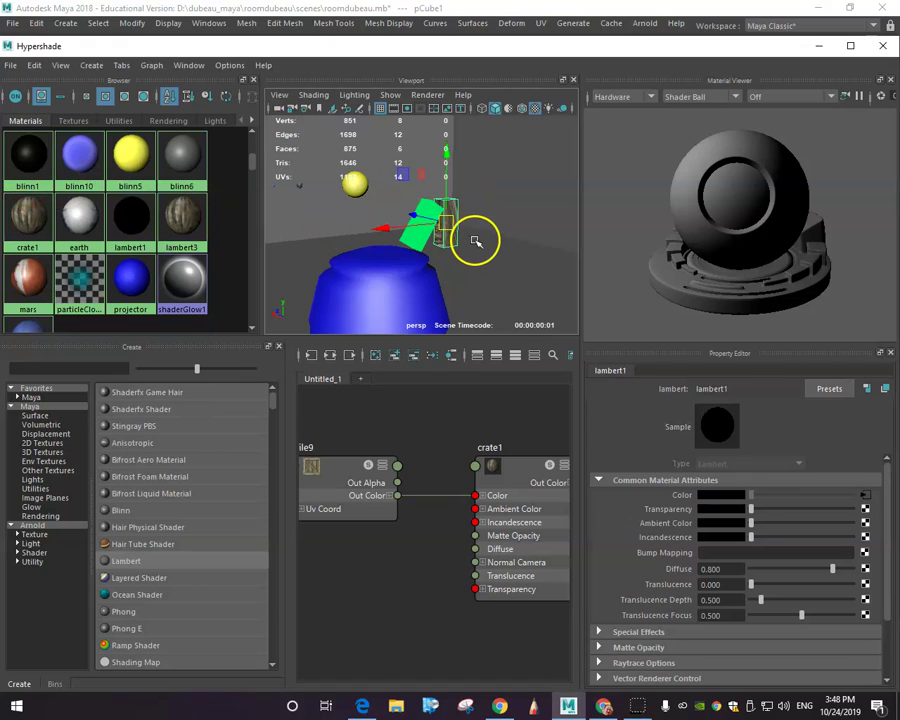
- Close the Hypershade and delete both the upright box and the tilted green box from the scene
left_click(894, 52)
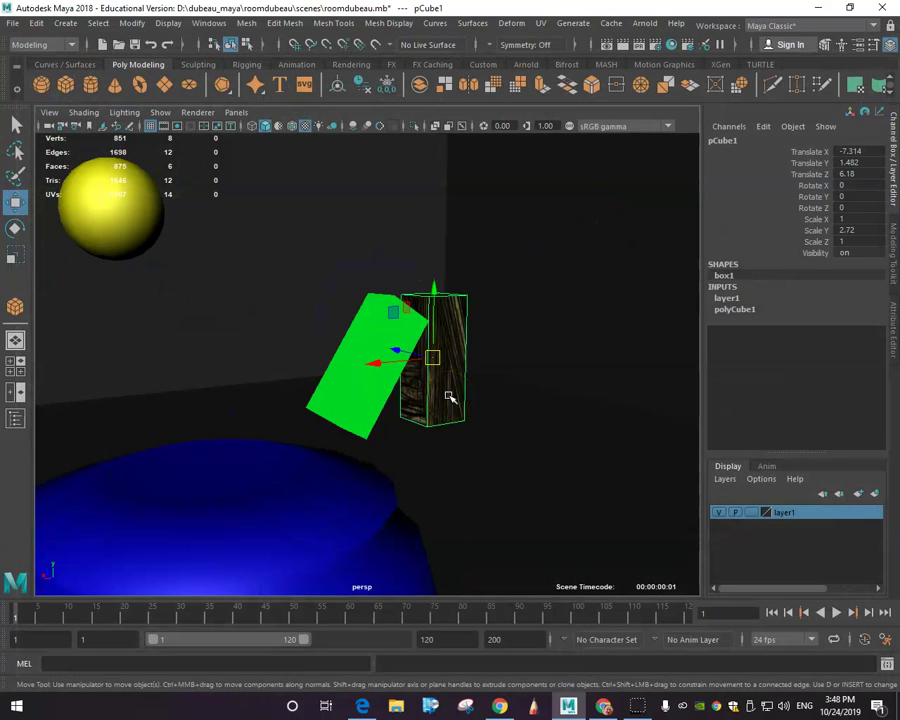
key("Delete")
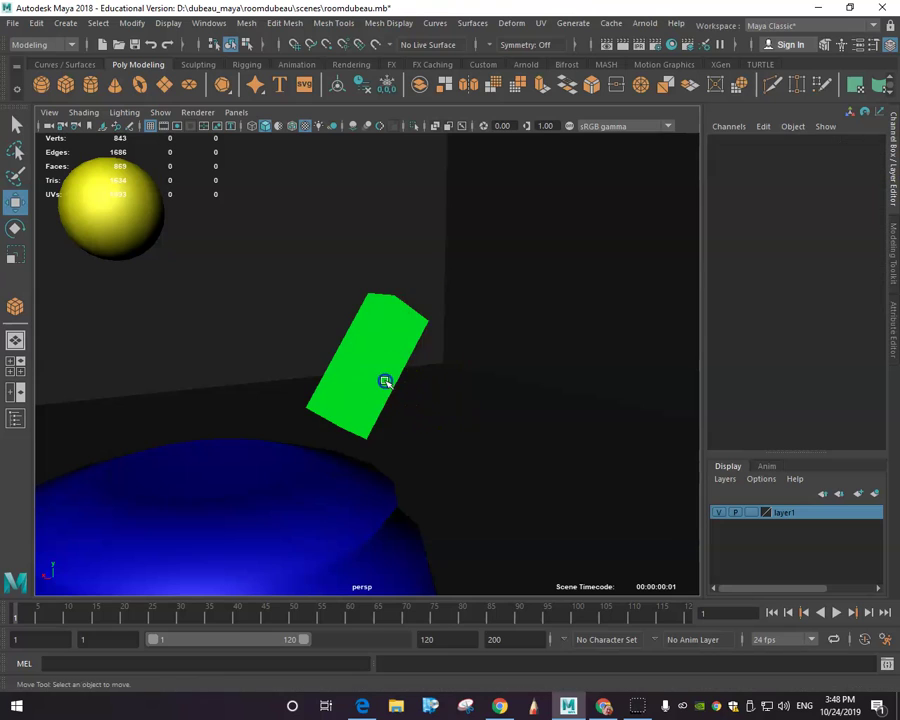
left_click(386, 378)
key("Delete")
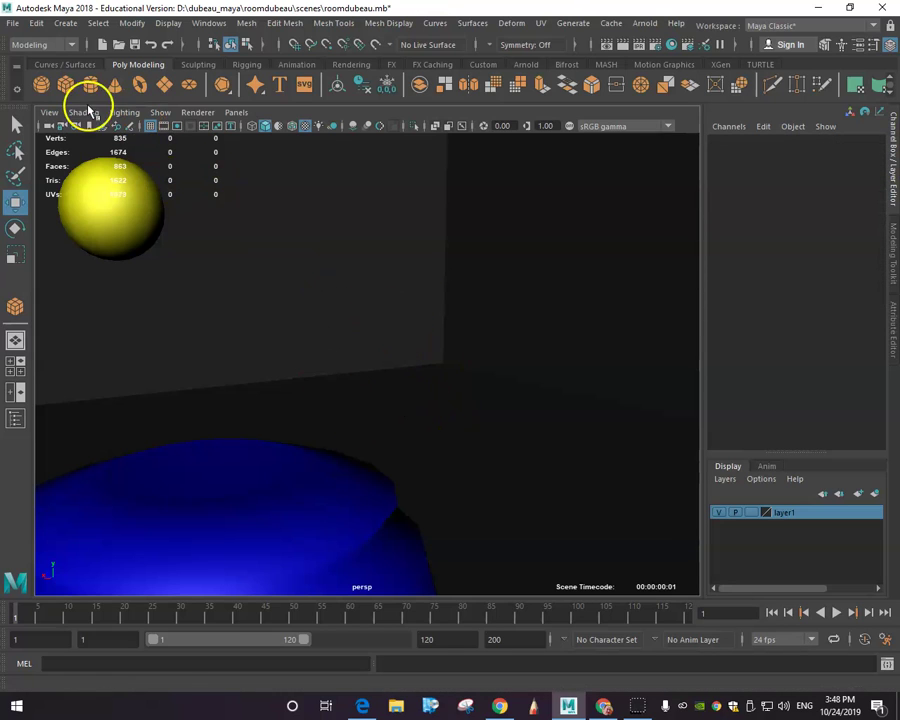
- Create a polygon cube with texture normalization off on the floor near the room's corner, and raise it to Translate Y 0.6
left_click(70, 25)
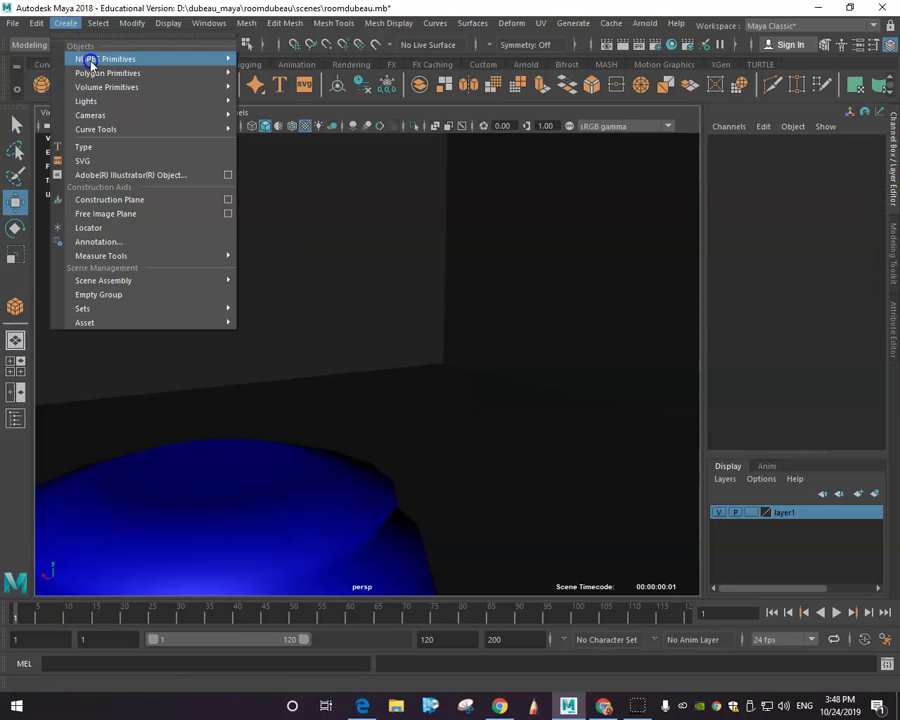
mouse_move(115, 73)
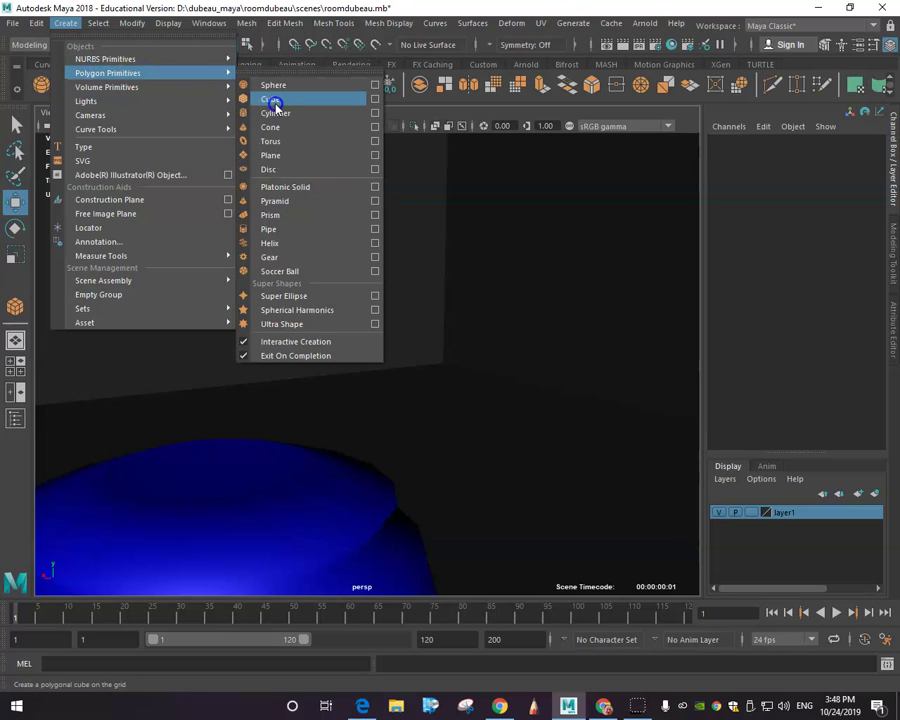
left_click(378, 101)
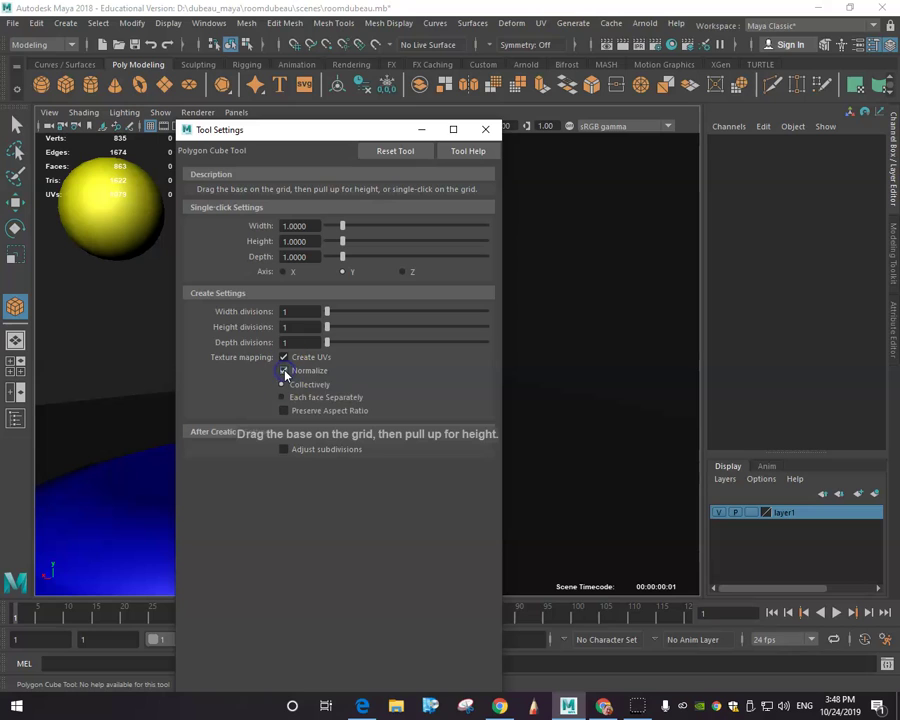
left_click(485, 129)
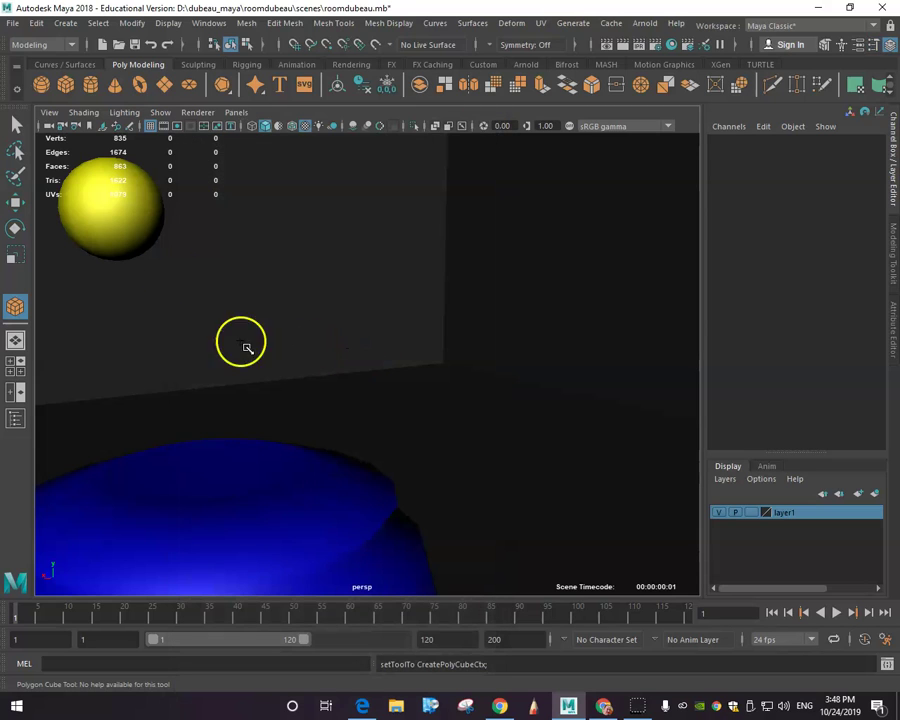
left_click(395, 405)
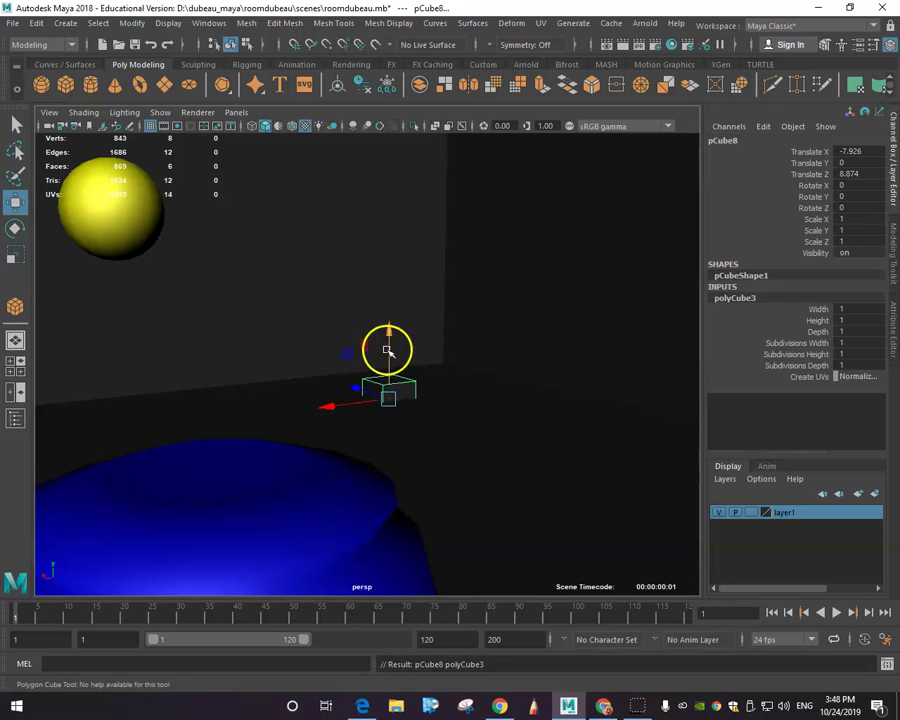
mouse_move(389, 345)
left_mouse_down()
mouse_move(395, 313)
mouse_move(393, 327)
left_mouse_up()
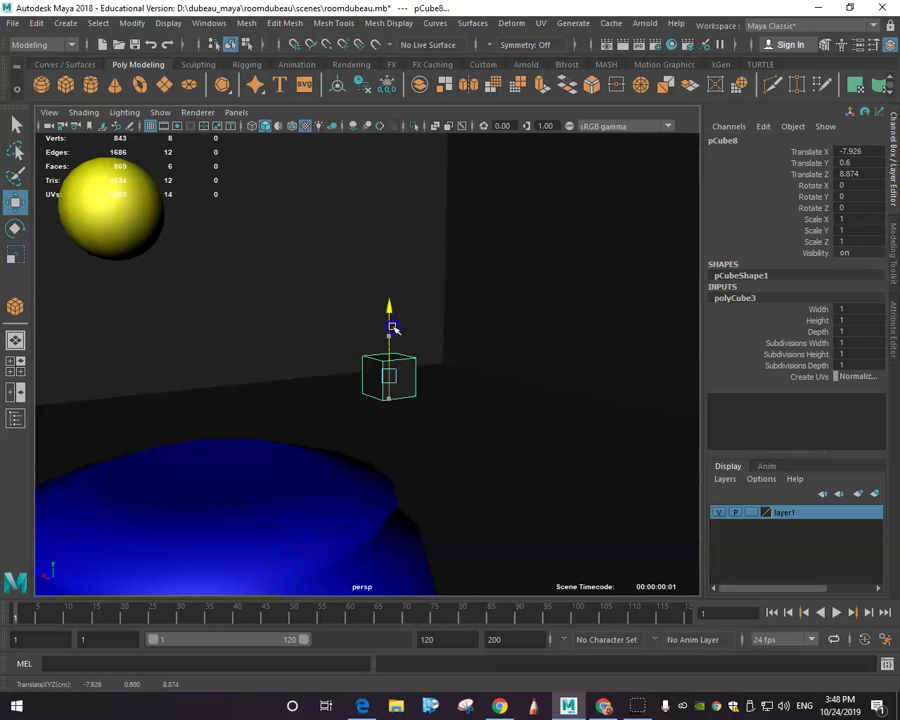
- Assign the crate1 material to the new cube near the room's corner
left_click(372, 370)
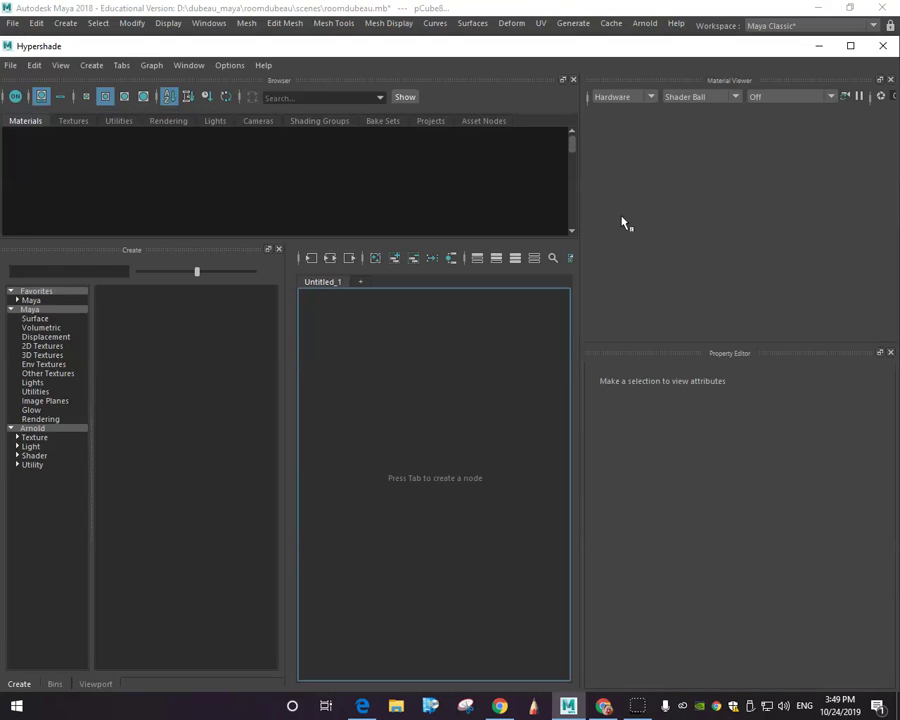
right_click(12, 243)
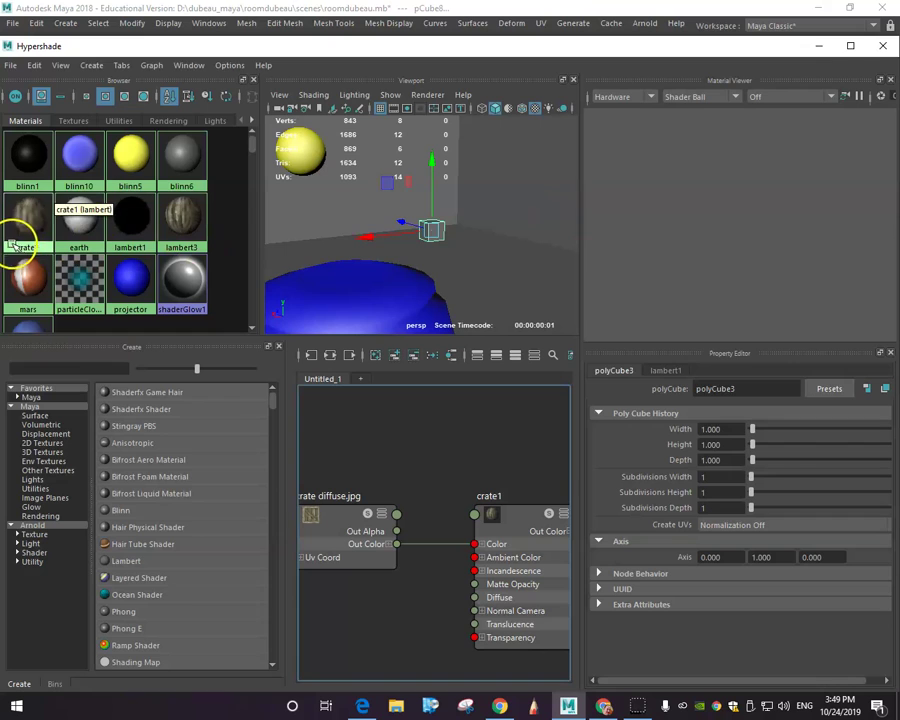
left_click(24, 236)
left_click(432, 230)
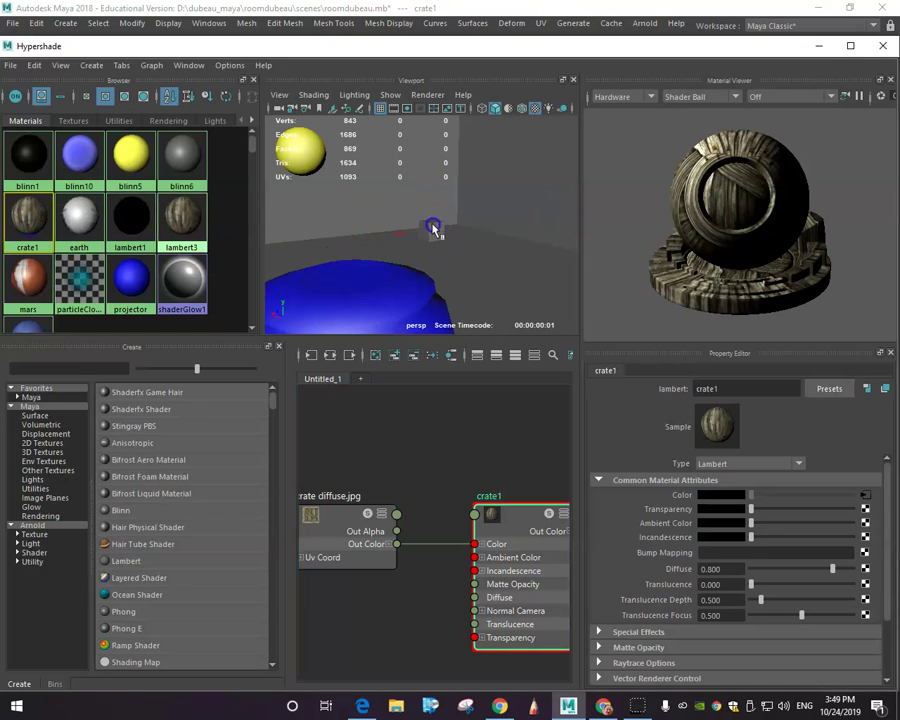
left_click(34, 226)
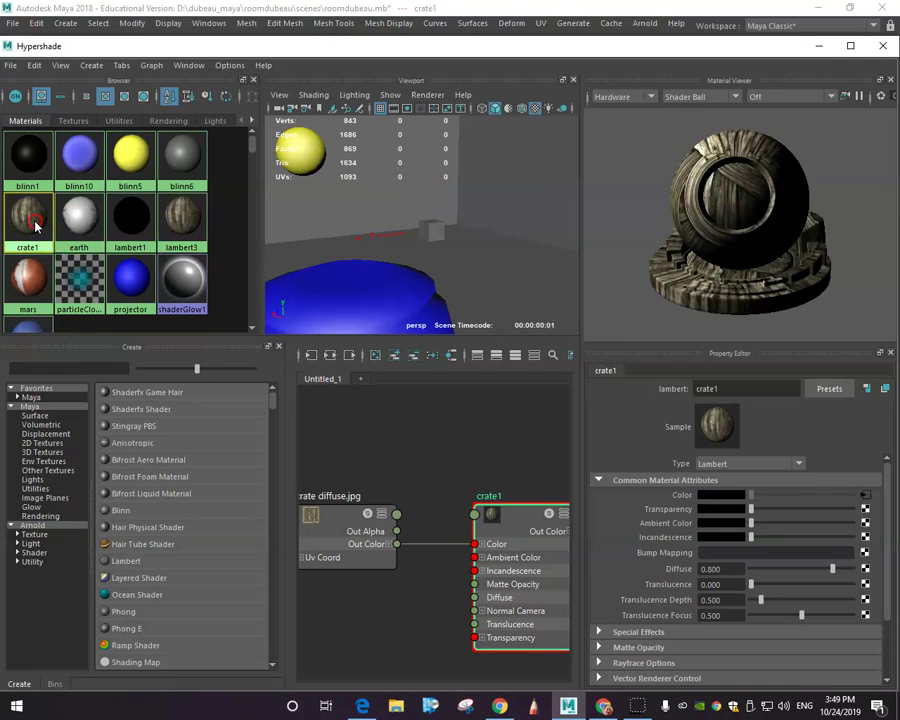
right_click(35, 225)
left_click(185, 203)
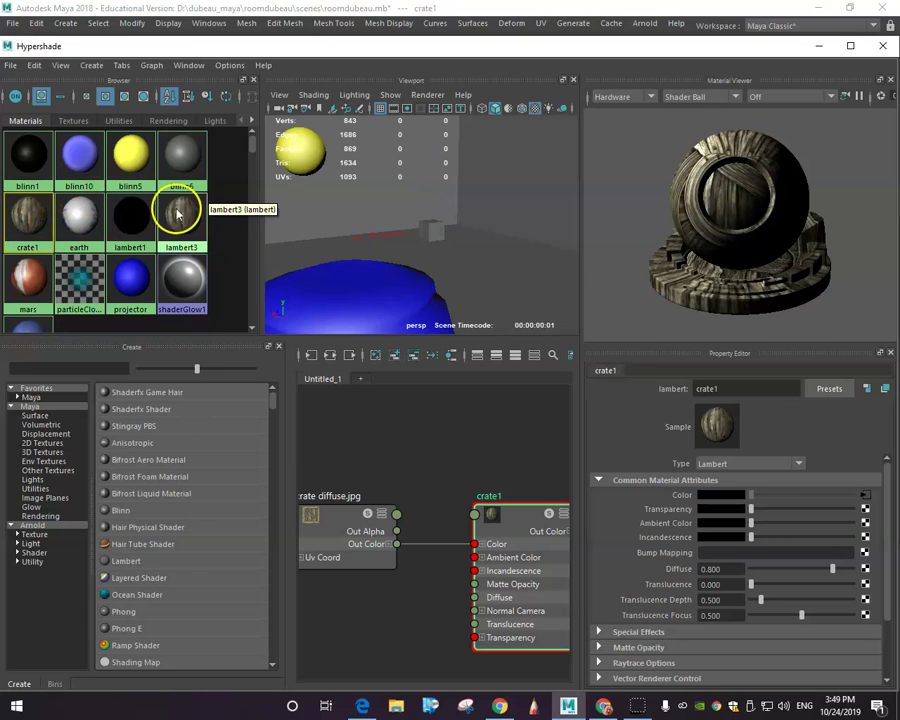
left_click(432, 233)
right_click(47, 225)
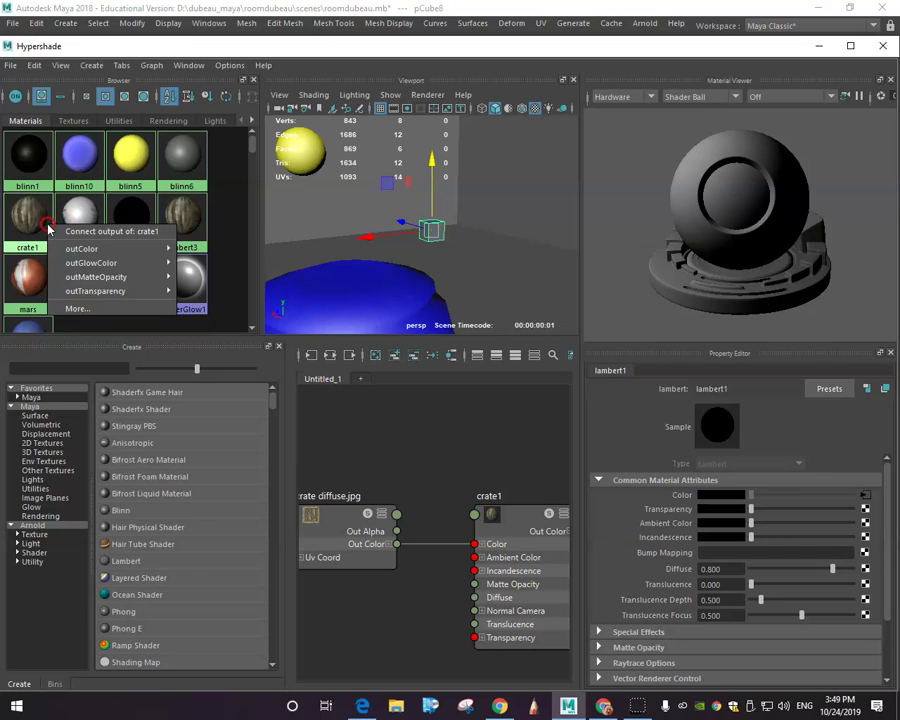
right_click(37, 222)
left_click(86, 177)
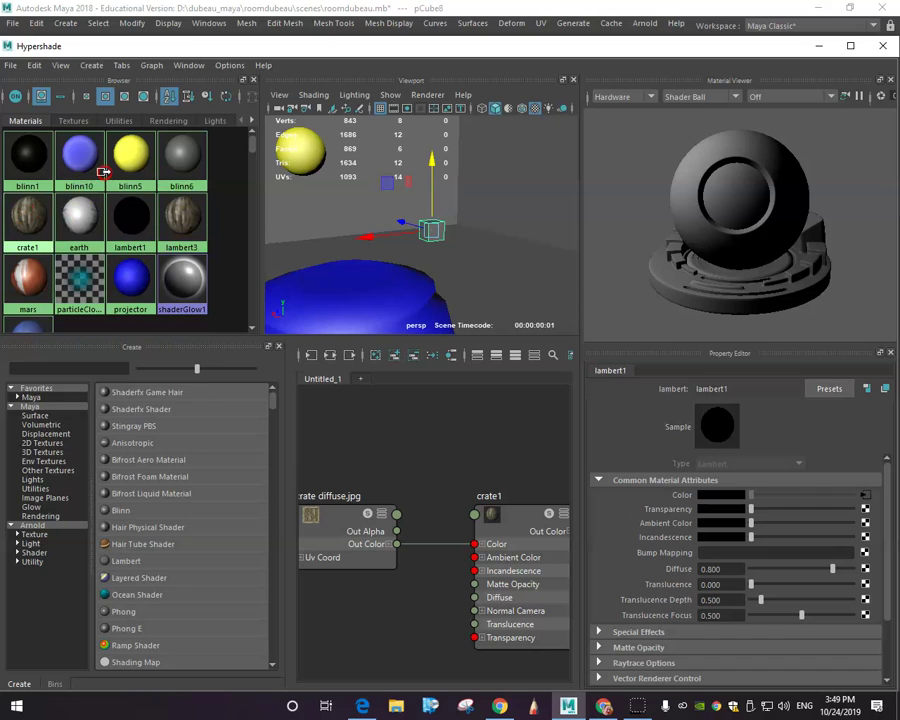
left_click(388, 288)
scroll(432, 270, "up", 5)
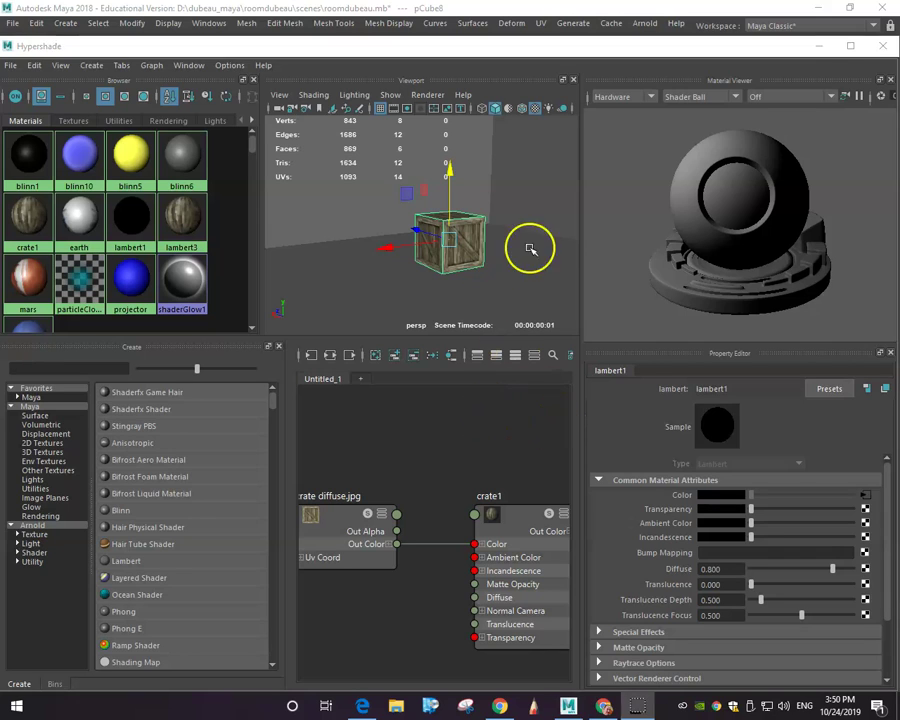
- Assign the mars material to the first three pillars along the room's wall
left_click(520, 256)
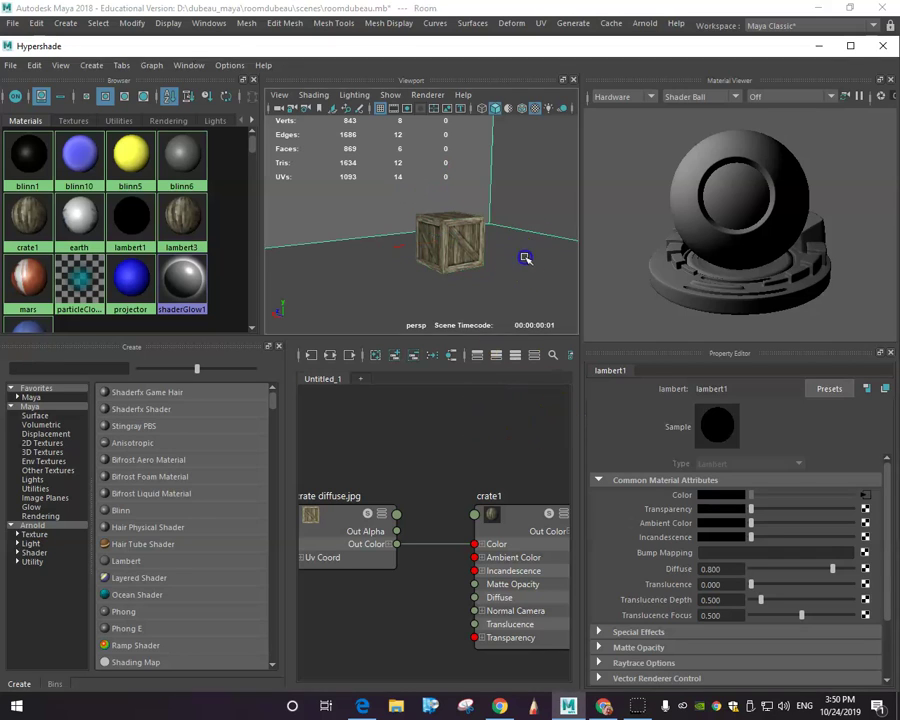
left_click_drag(524, 255, 690, 255, "alt")
left_click_drag(585, 257, 454, 199, "alt")
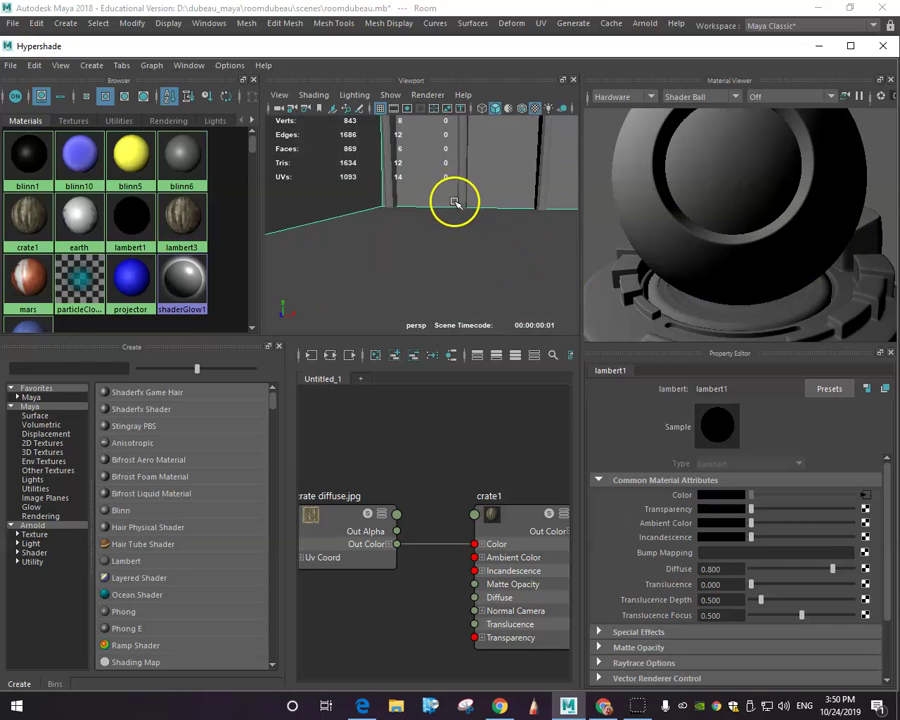
left_click(454, 213)
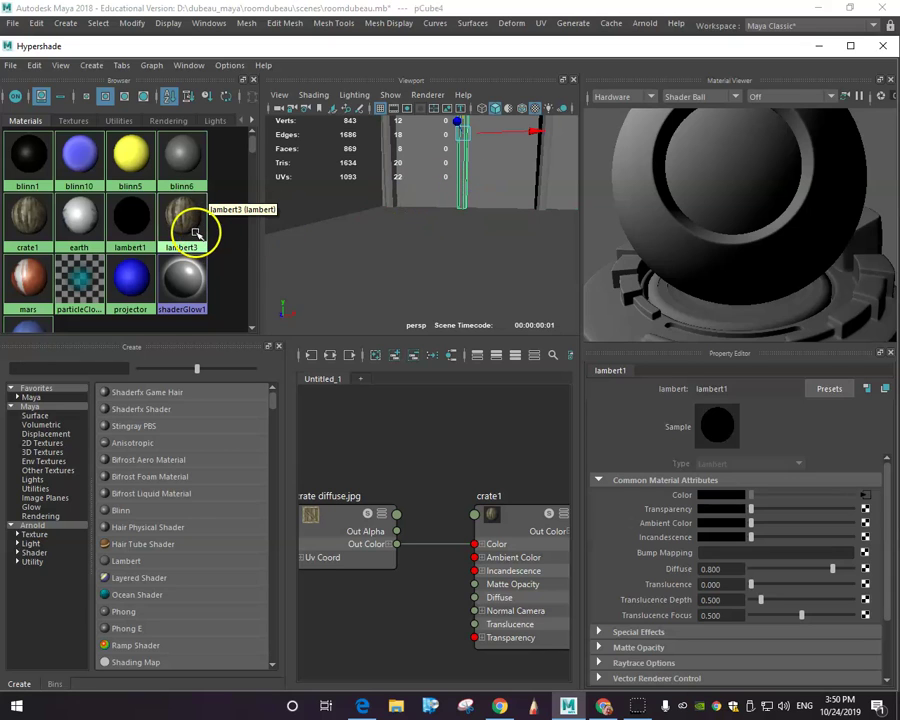
right_click_drag(30, 278, 68, 238)
left_click(388, 195)
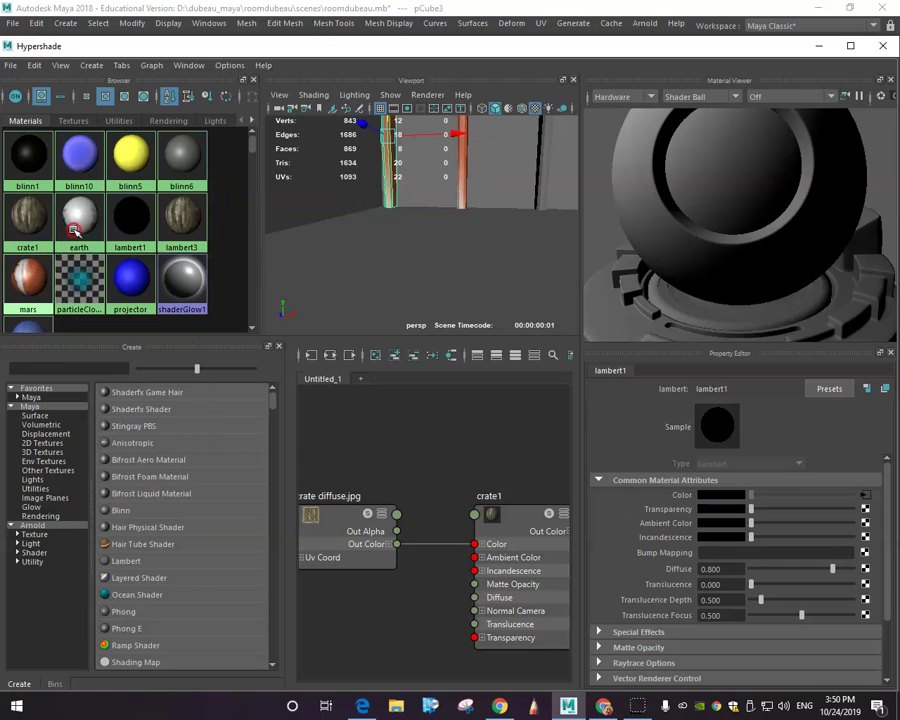
left_click(540, 192)
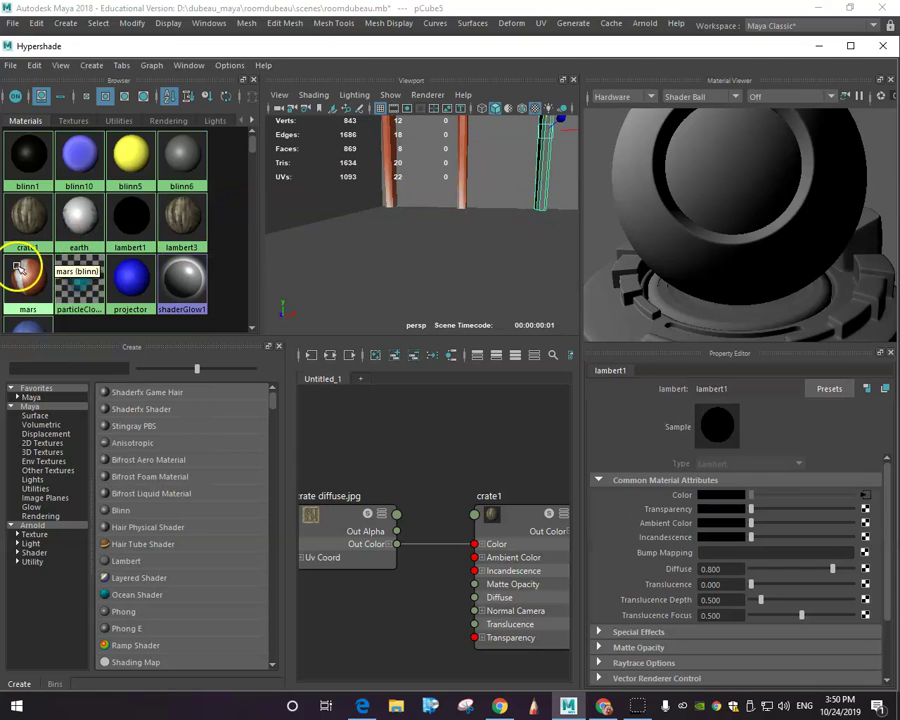
right_click_drag(24, 272, 66, 236)
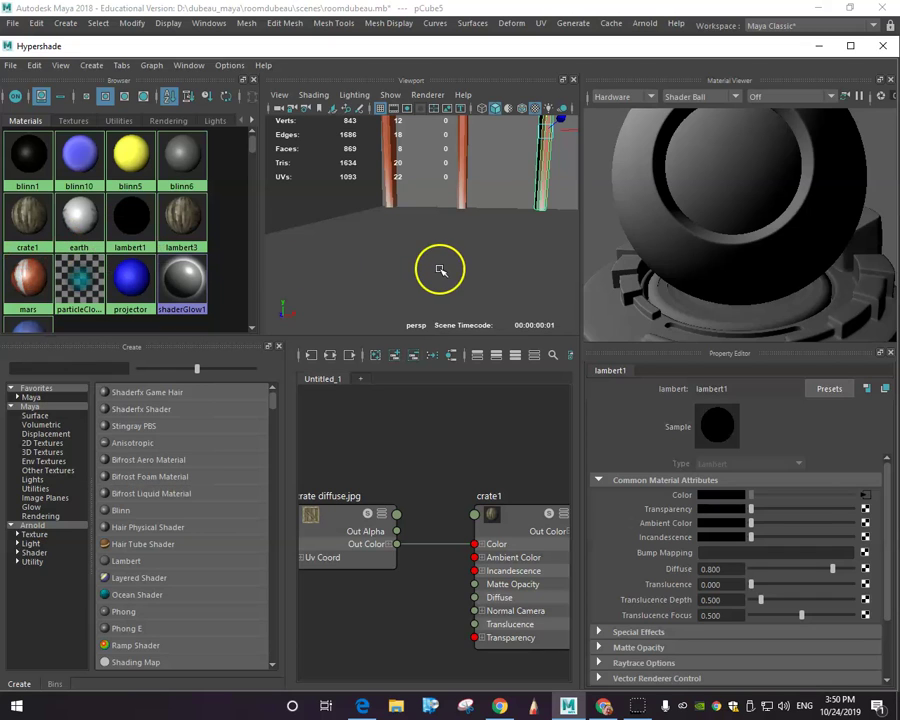
- Assign the mars material to the next two wall pillars beyond the blue console
middle_click_drag(474, 267, 319, 269, "alt")
left_click_drag(318, 268, 456, 292, "alt")
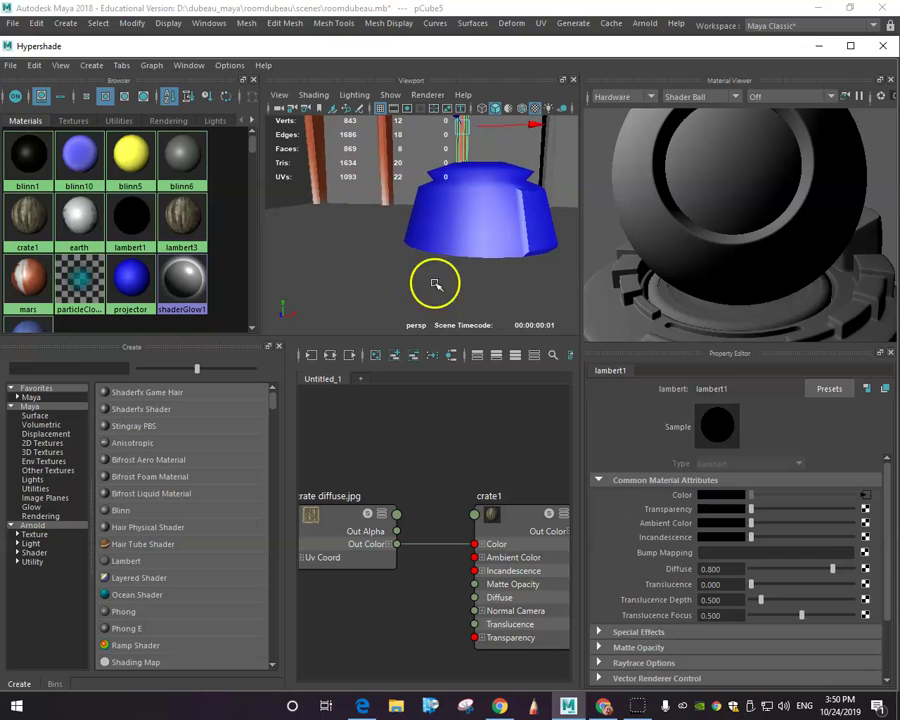
middle_click_drag(435, 284, 303, 297, "alt")
middle_click_drag(492, 285, 310, 302, "alt")
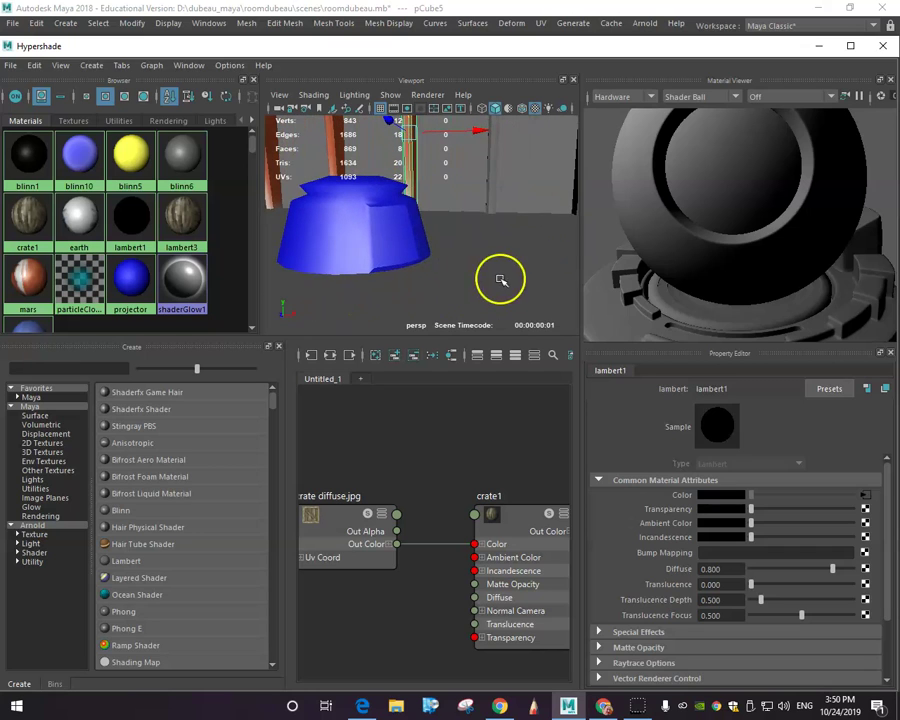
middle_click_drag(500, 280, 396, 293, "alt")
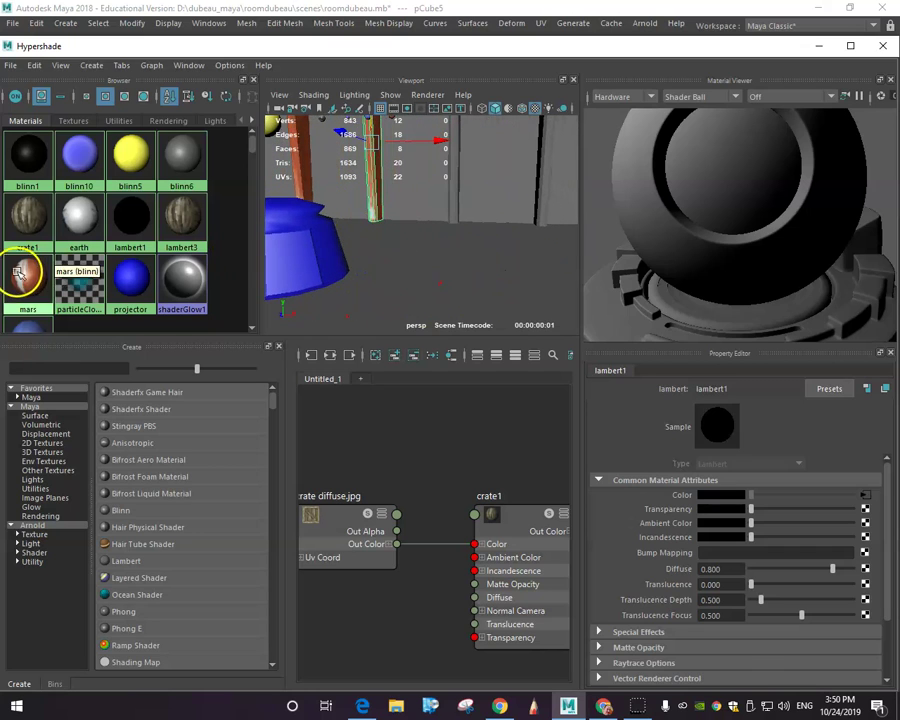
left_click(466, 189)
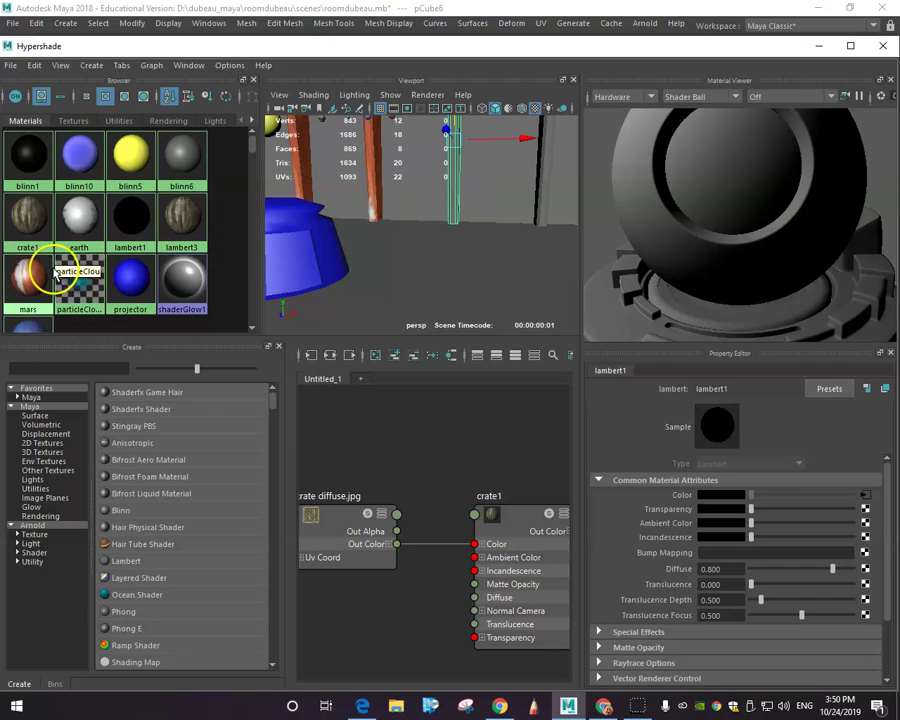
right_click_drag(29, 271, 90, 230)
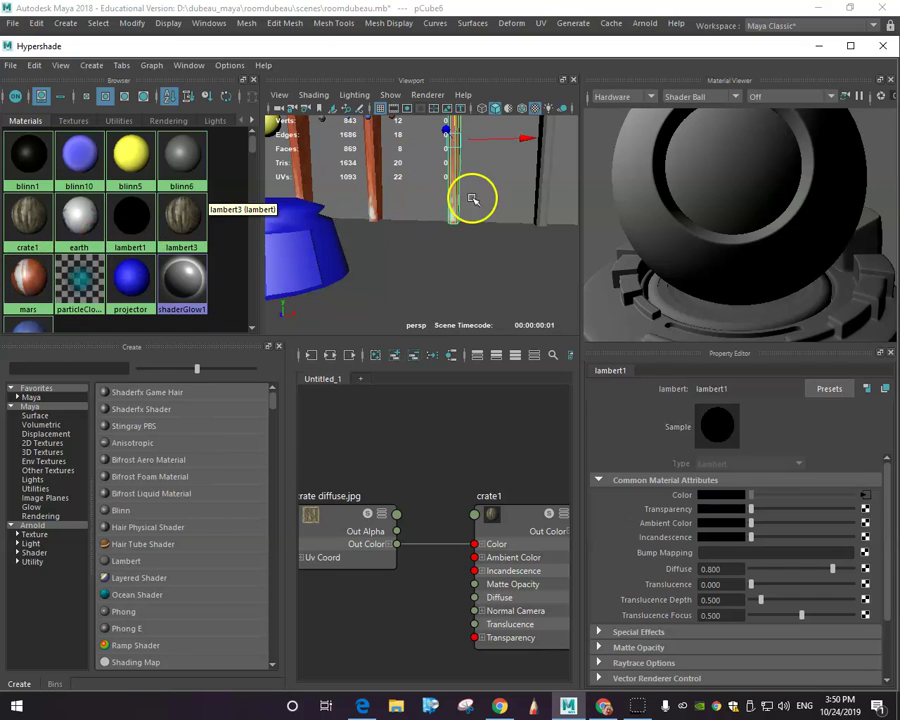
left_click(539, 185)
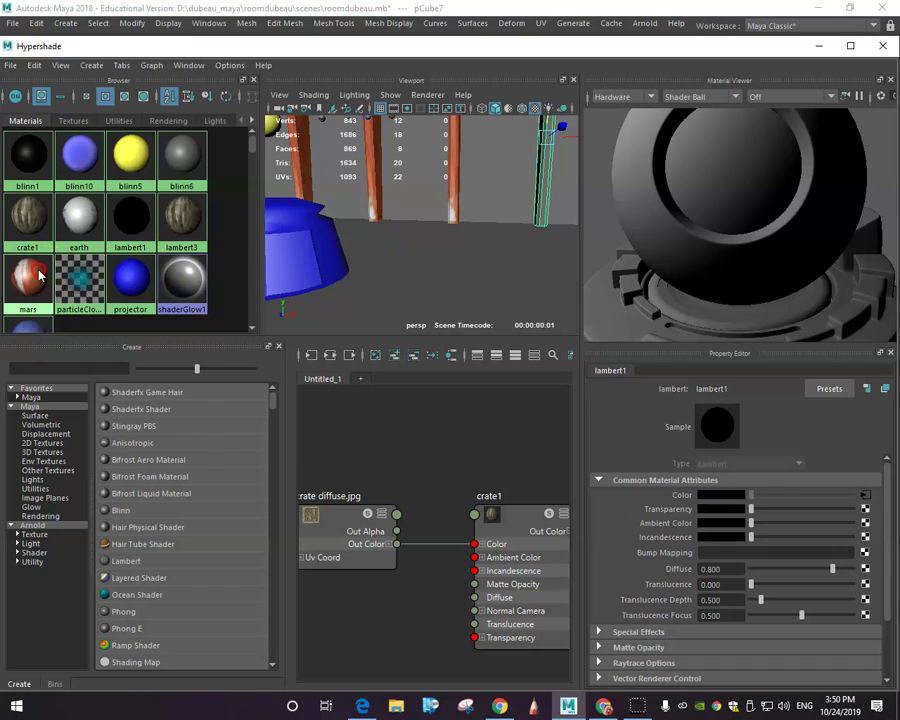
right_click_drag(40, 275, 80, 232)
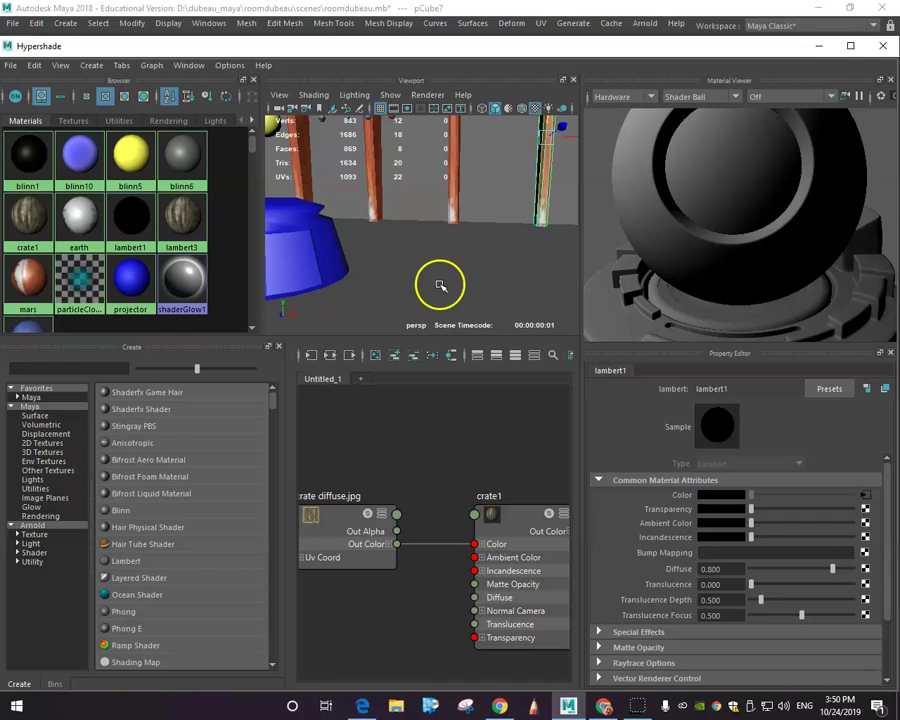
- Switch the room to face selection and select its floor face
left_click(440, 286)
right_click(435, 268)
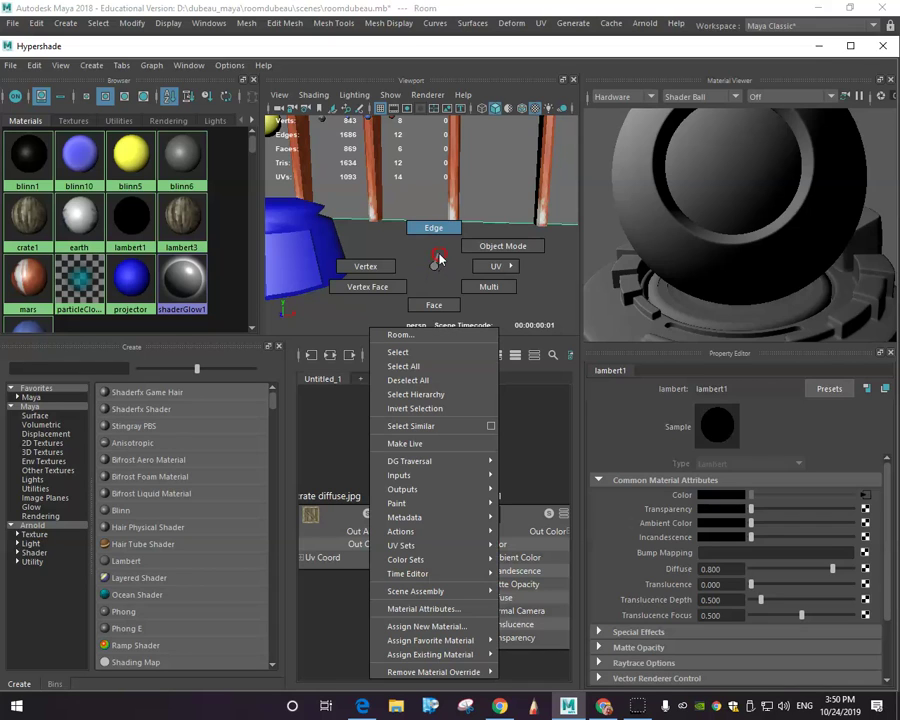
left_click(445, 298)
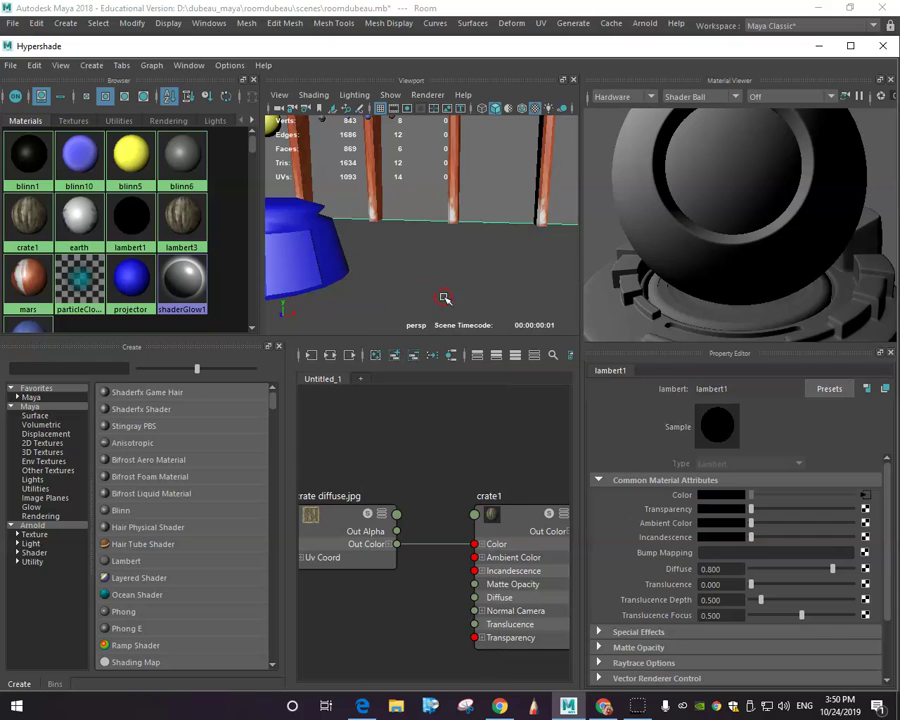
scroll(444, 279, "down", 2)
left_click(444, 276)
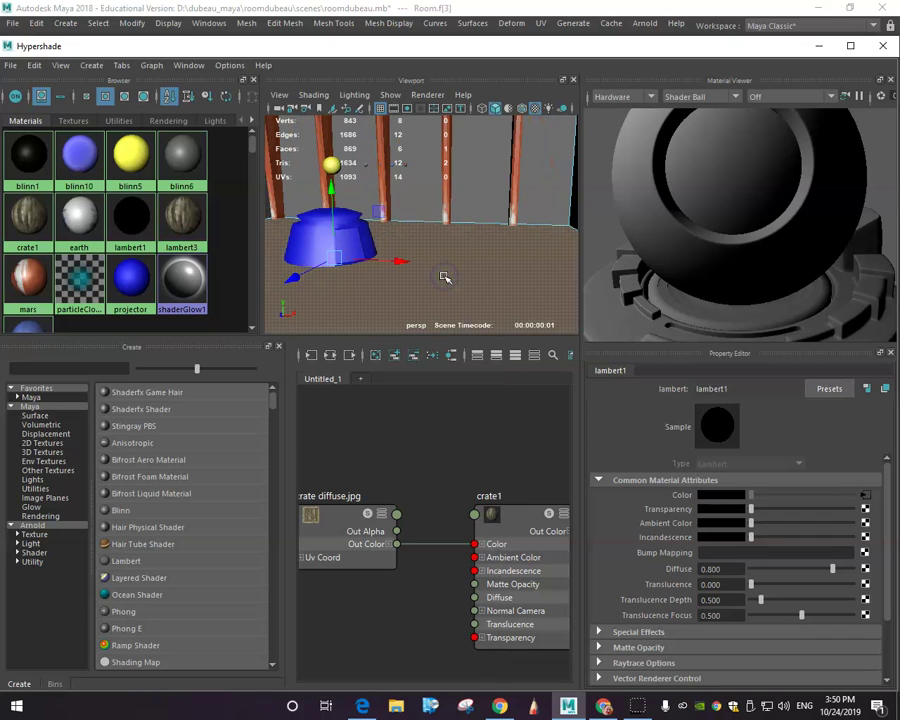
left_click(556, 310)
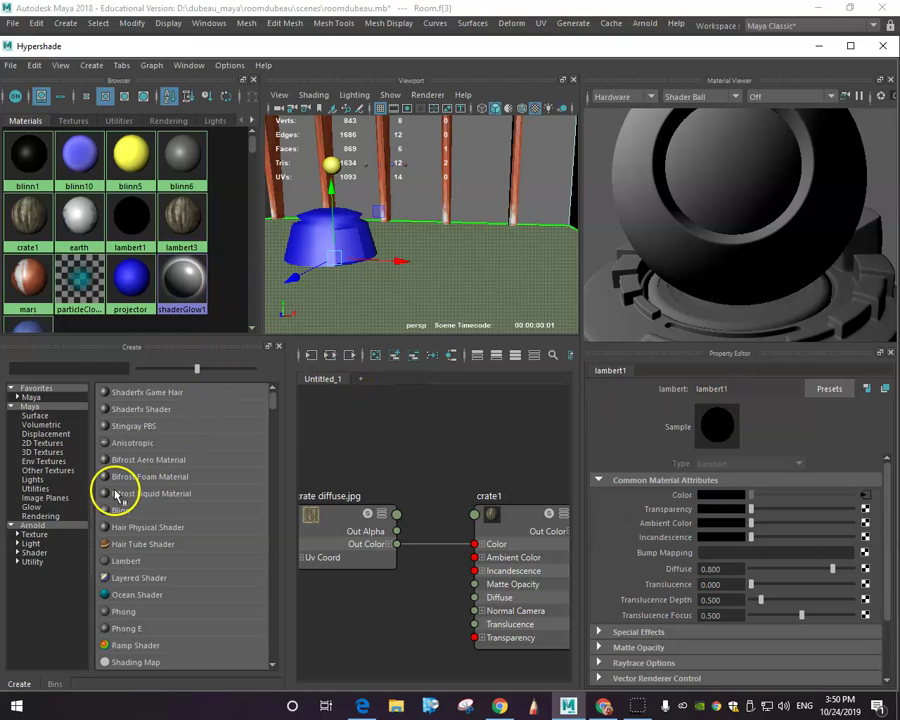
- Create a Lambert material with Floor diffuse.jpg mapped to its color, and clear the node graph
left_click(150, 564)
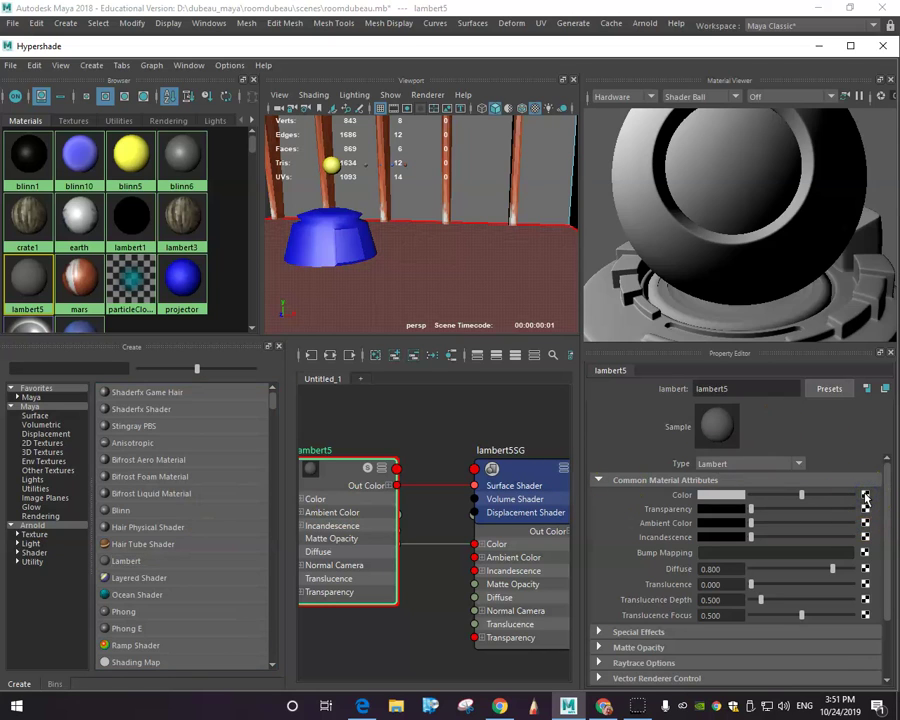
left_click(865, 495)
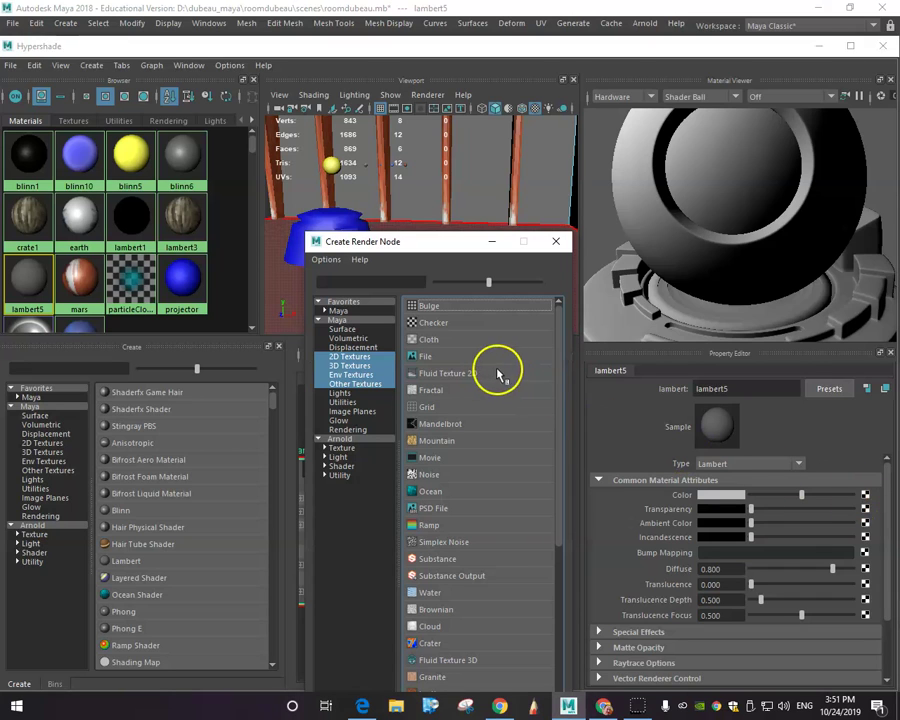
left_click(438, 357)
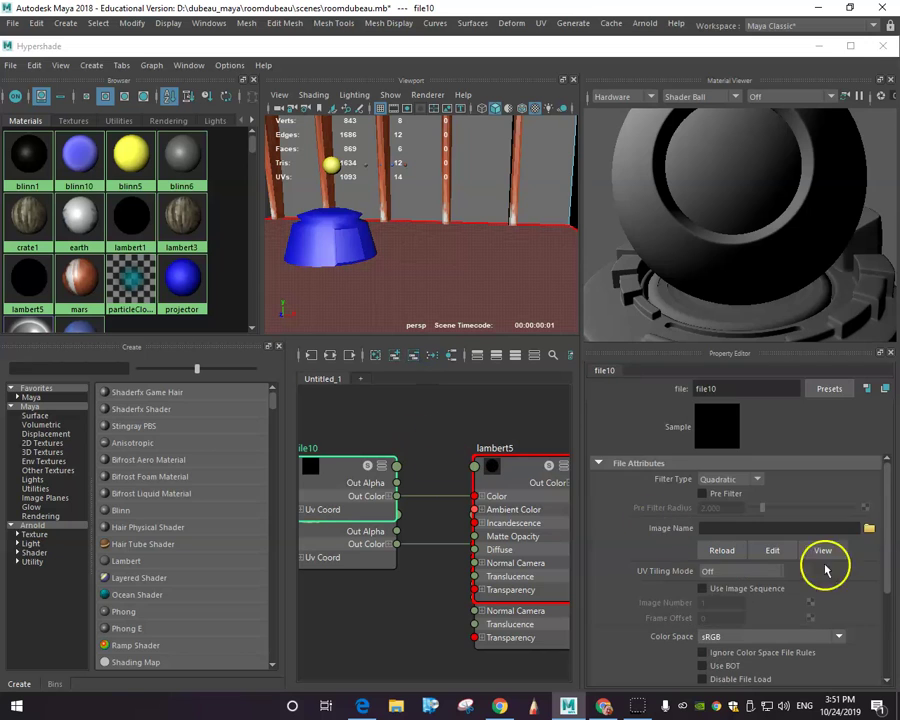
left_click(869, 527)
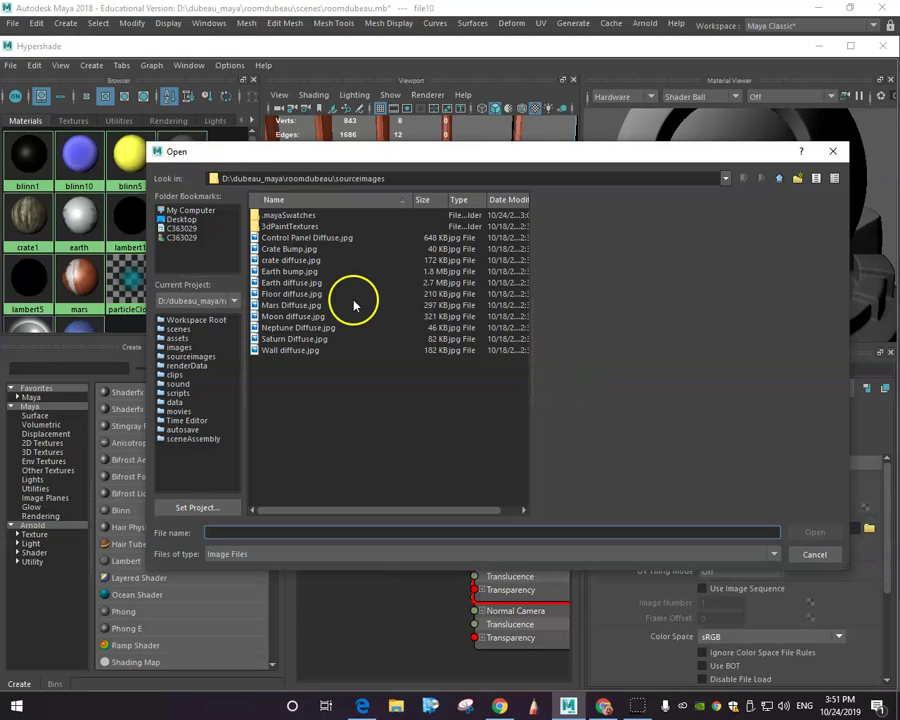
left_click(300, 294)
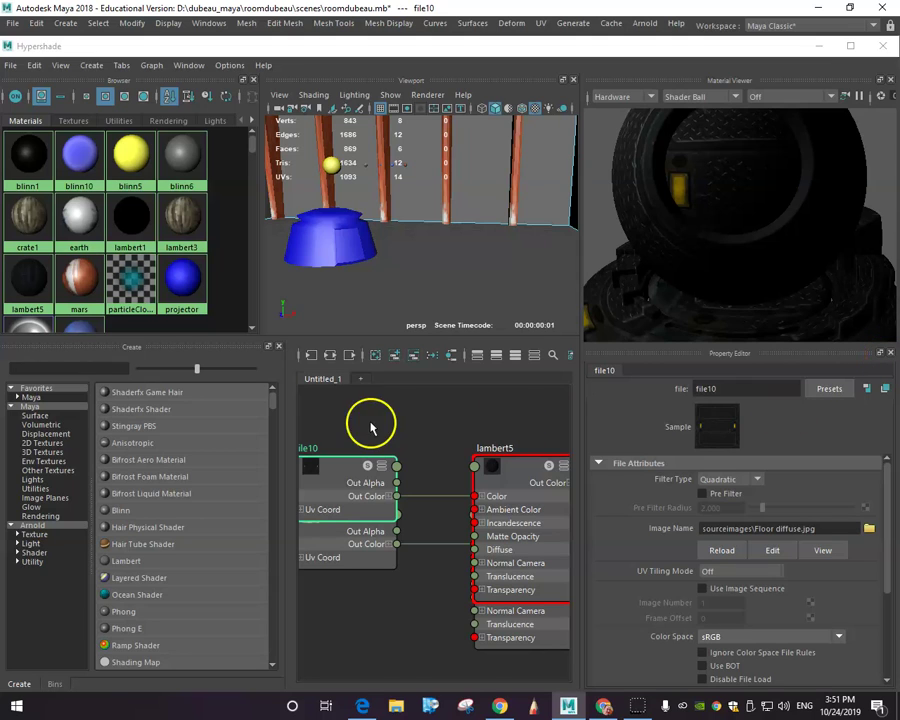
left_click(375, 355)
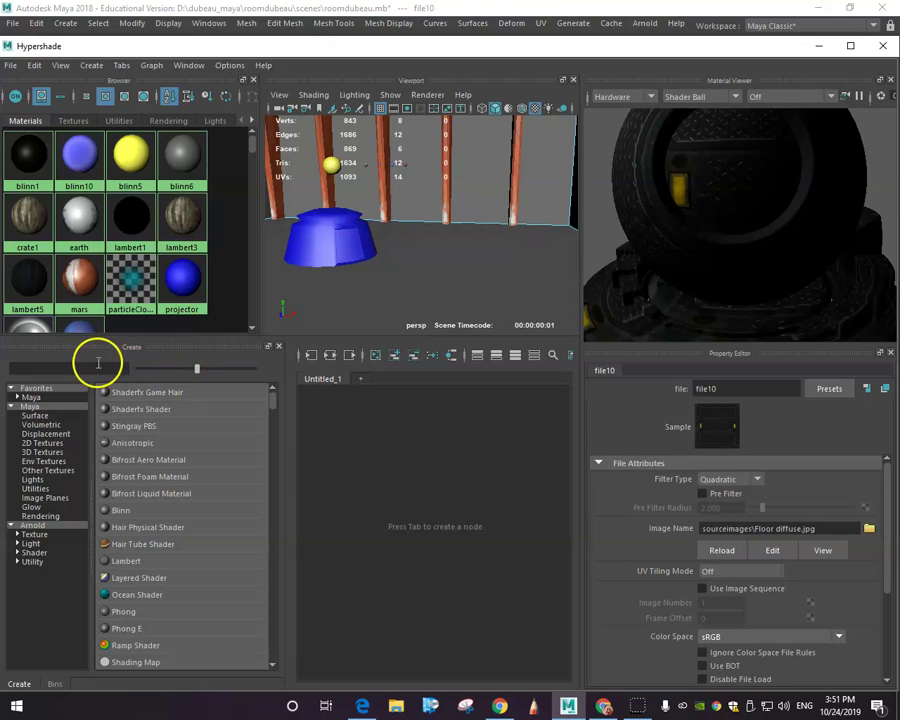
- Delete the lambert5 material from the scene
left_click(128, 236)
left_click(20, 292)
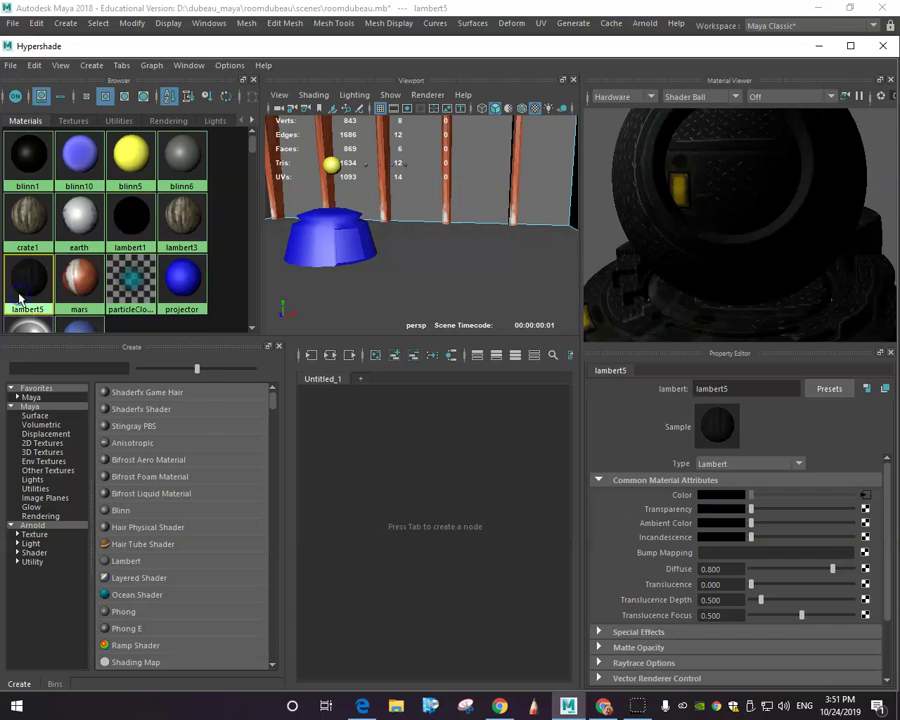
right_click(25, 296)
right_click_drag(25, 296, 28, 296)
left_click(40, 65)
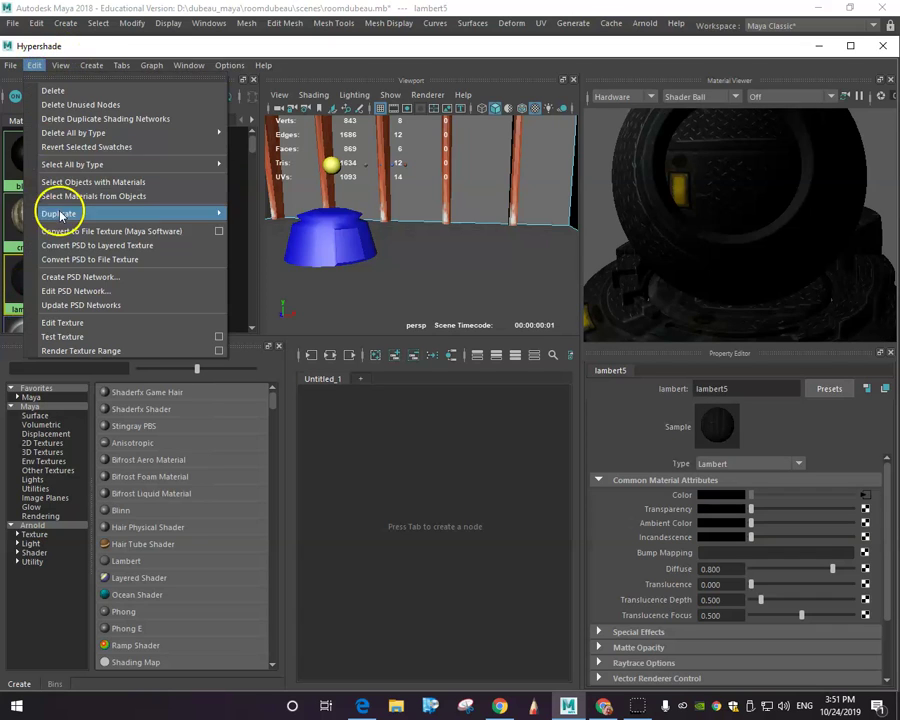
left_click(55, 90)
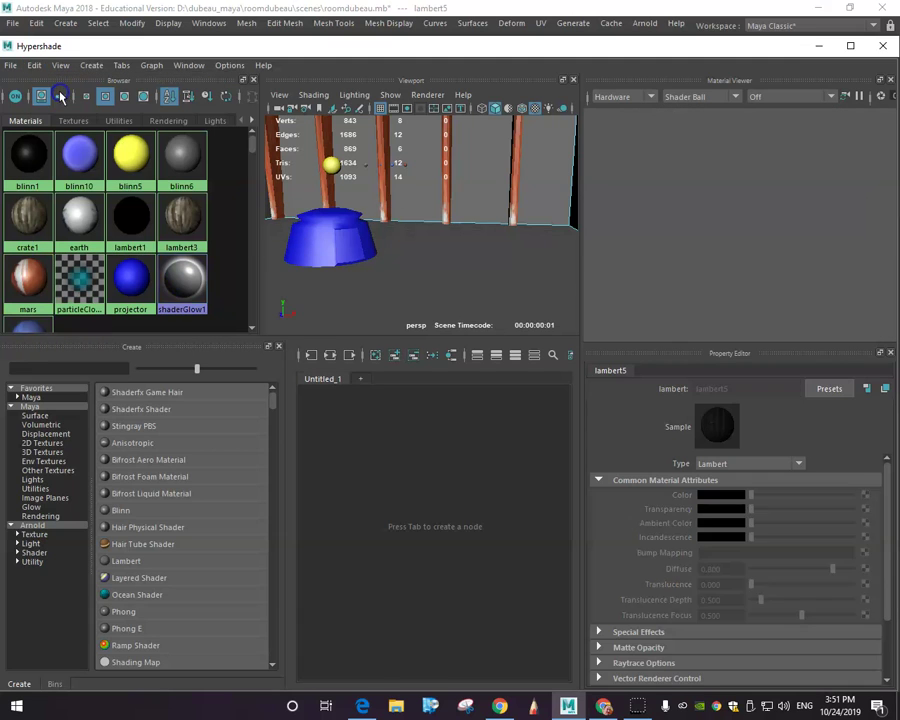
- Select the lambert1 material and run Delete Unused Nodes
left_click(128, 233)
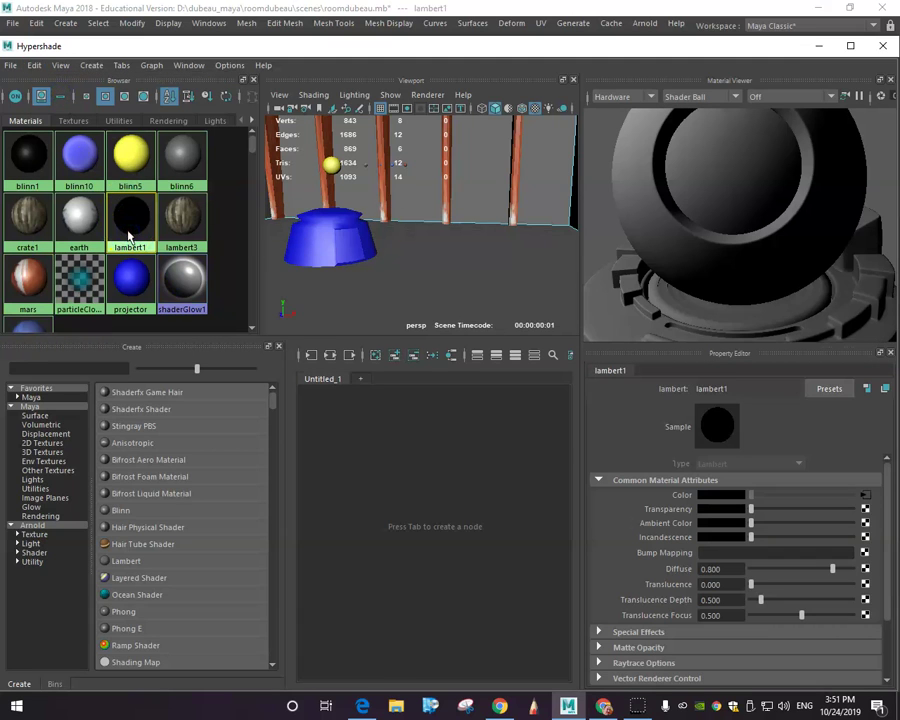
left_click(34, 65)
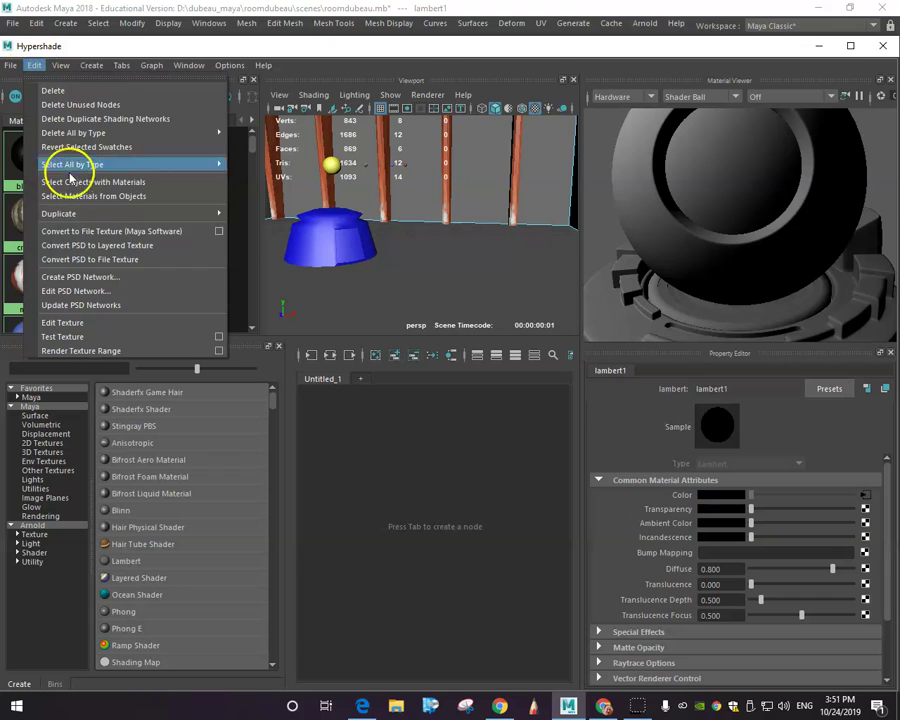
left_click(76, 103)
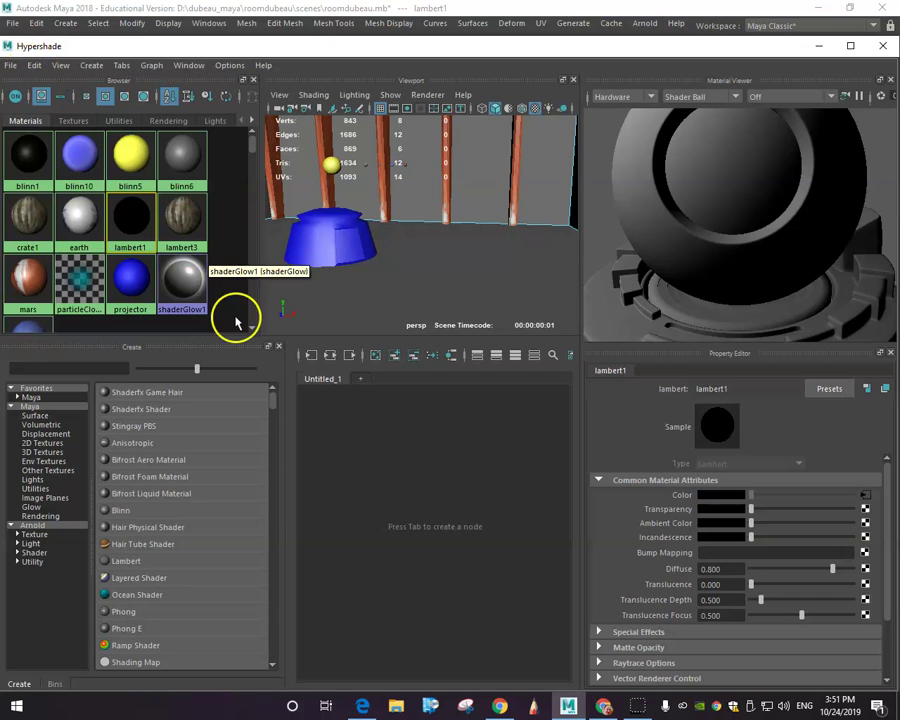
middle_click_drag(166, 293, 356, 455)
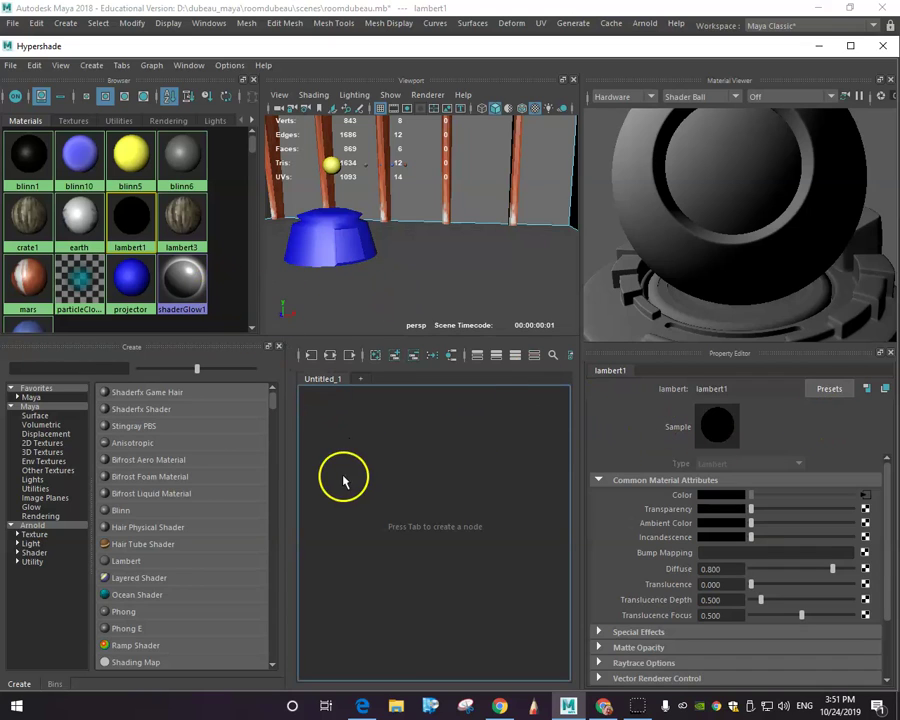
- Create a Lambert material named floor and map the Floor diffuse.jpg image to its color
left_click(128, 561)
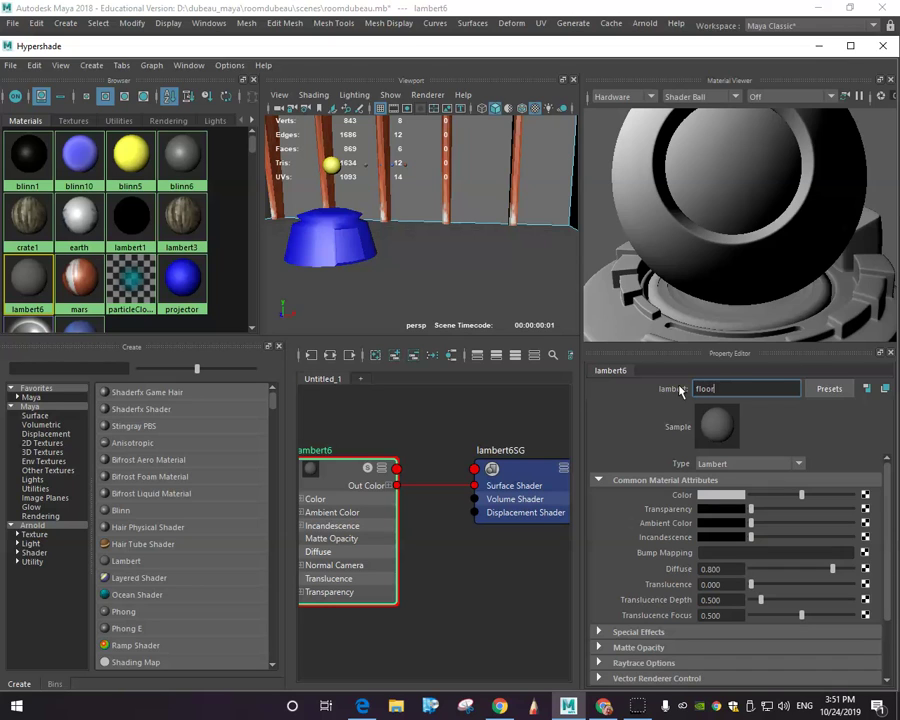
left_click(763, 408)
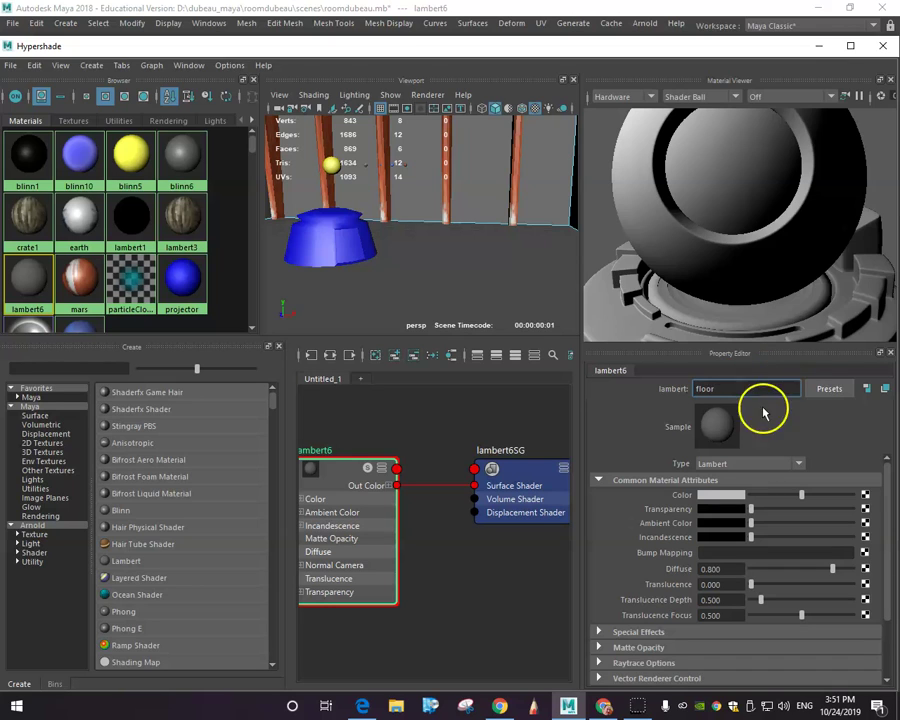
left_click(866, 497)
left_click(430, 357)
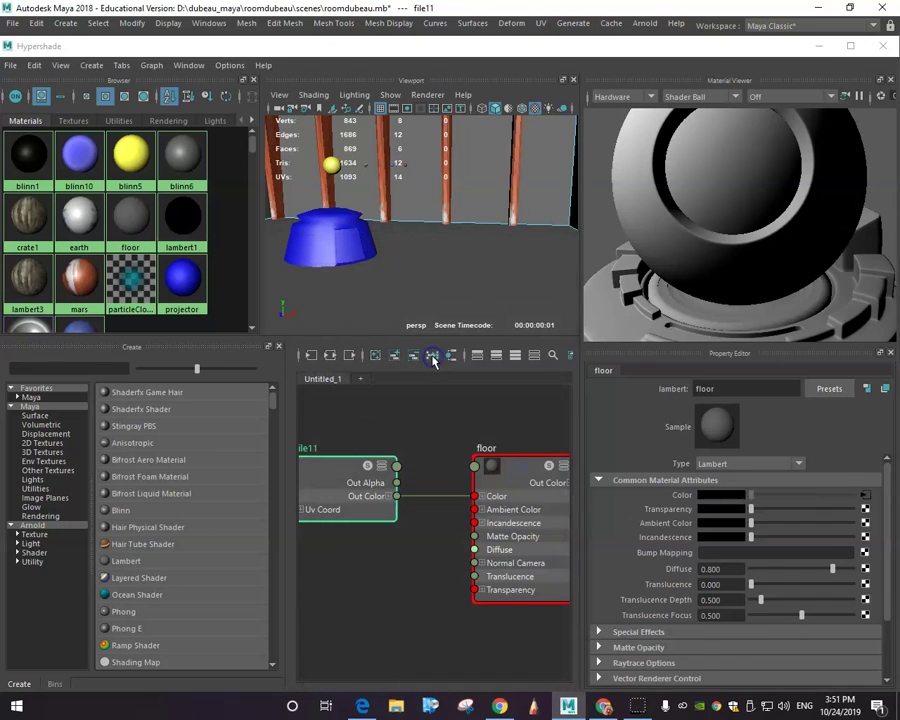
left_click(868, 527)
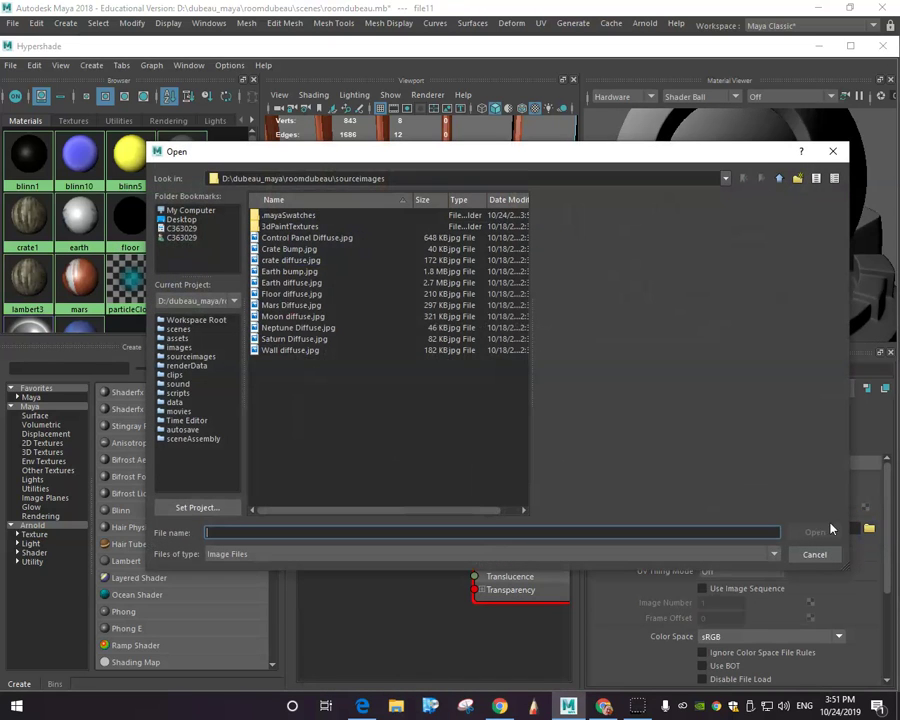
left_click(290, 294)
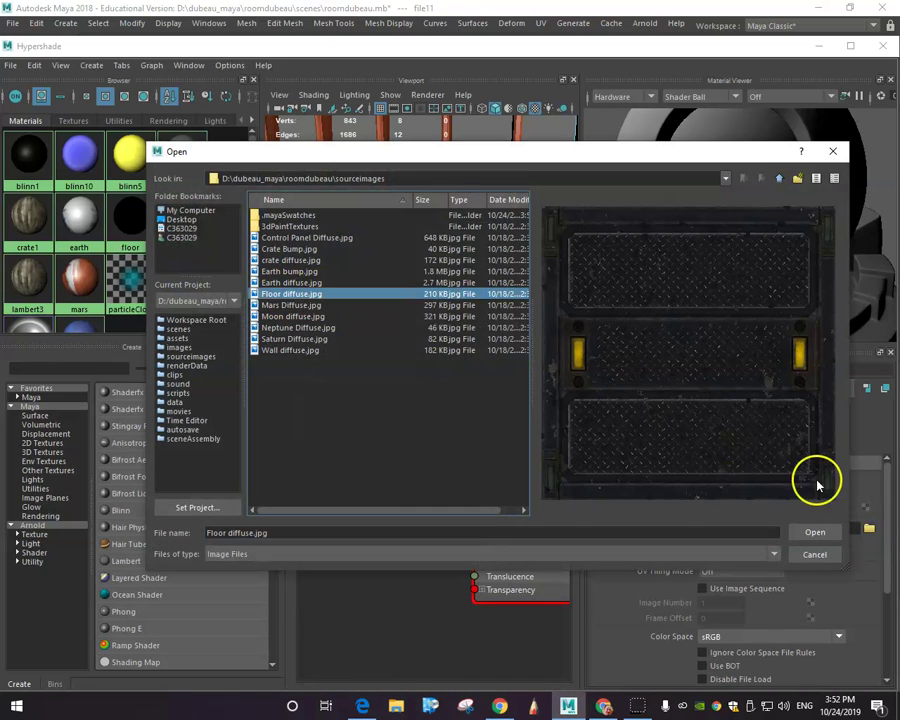
left_click(814, 531)
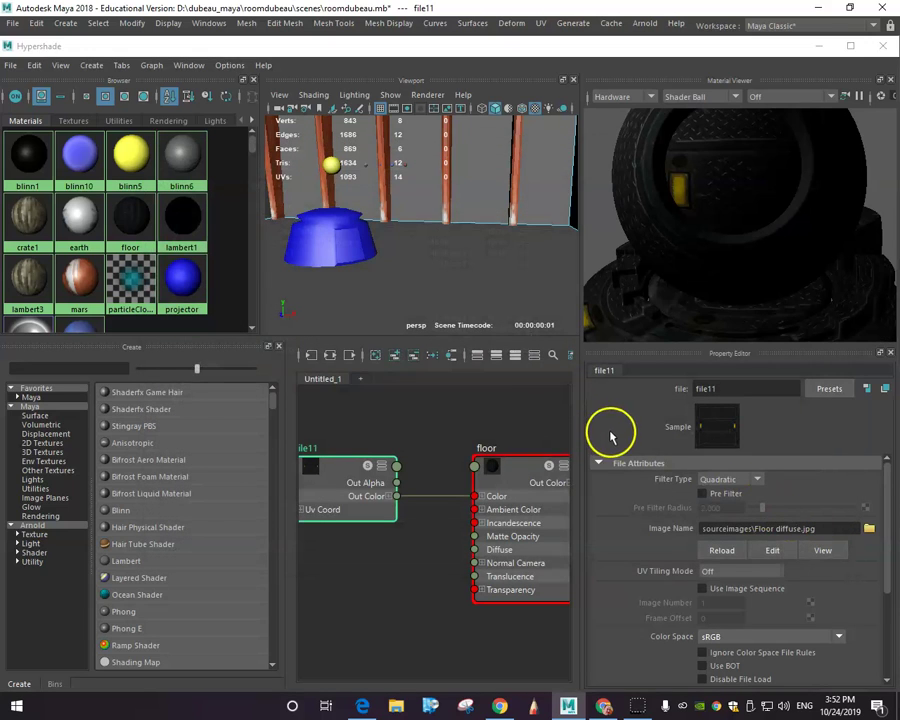
- Select the room's floor face and assign the floor material to it
left_click(430, 288)
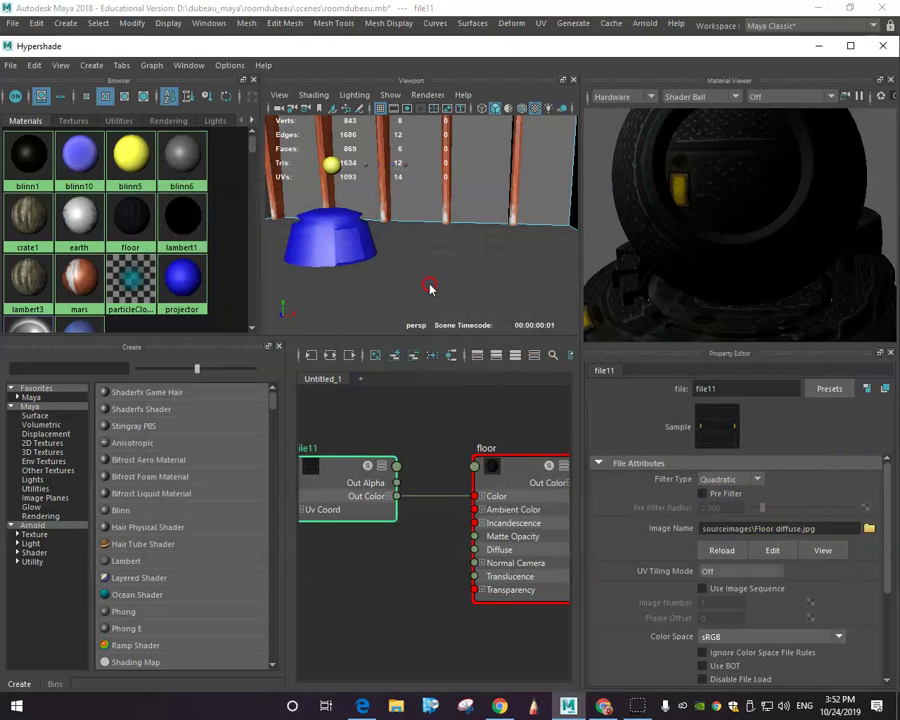
right_click_drag(430, 288, 425, 318)
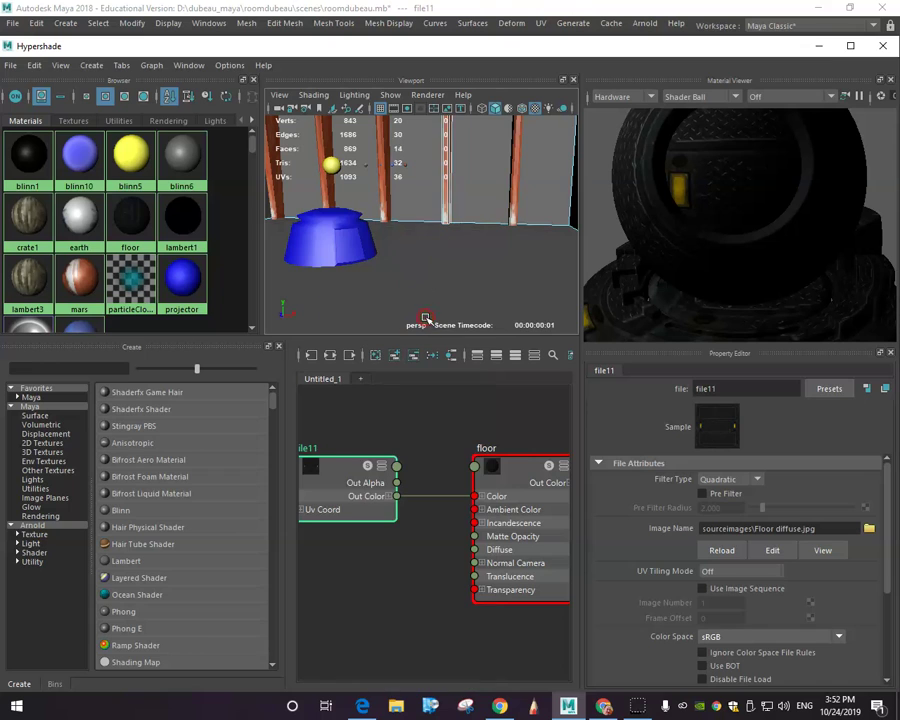
left_click(428, 291)
scroll(455, 295, "up", 3)
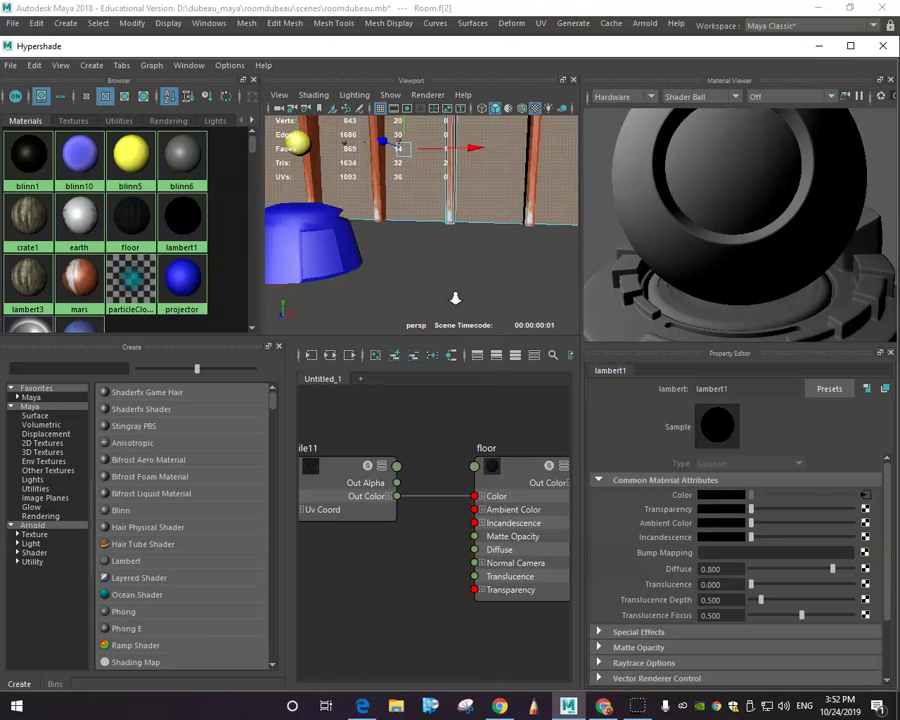
scroll(455, 298, "down", 3)
left_click(449, 291)
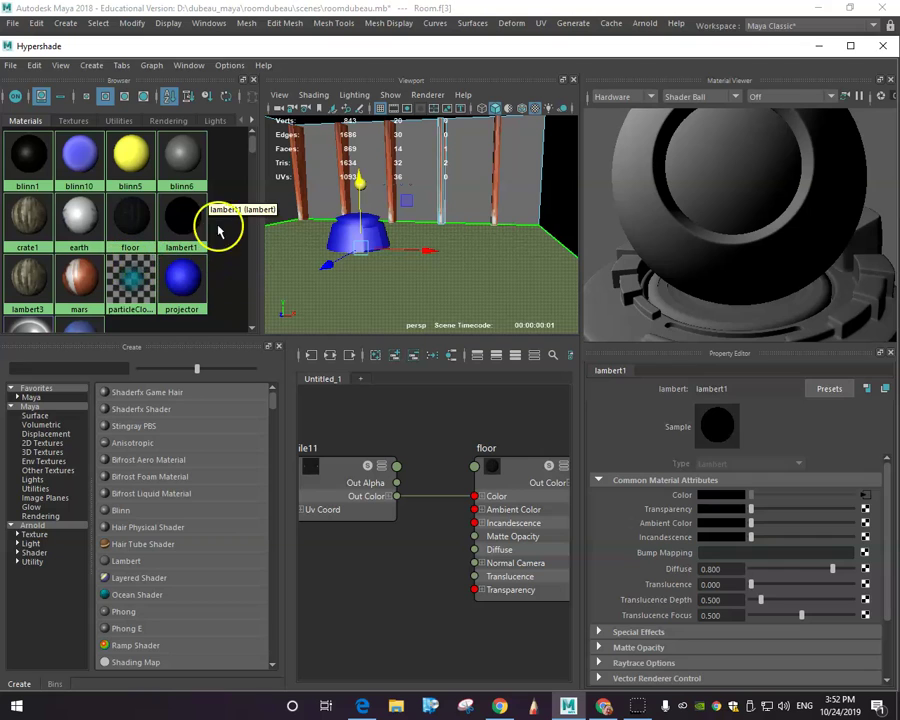
right_click_drag(127, 215, 130, 182)
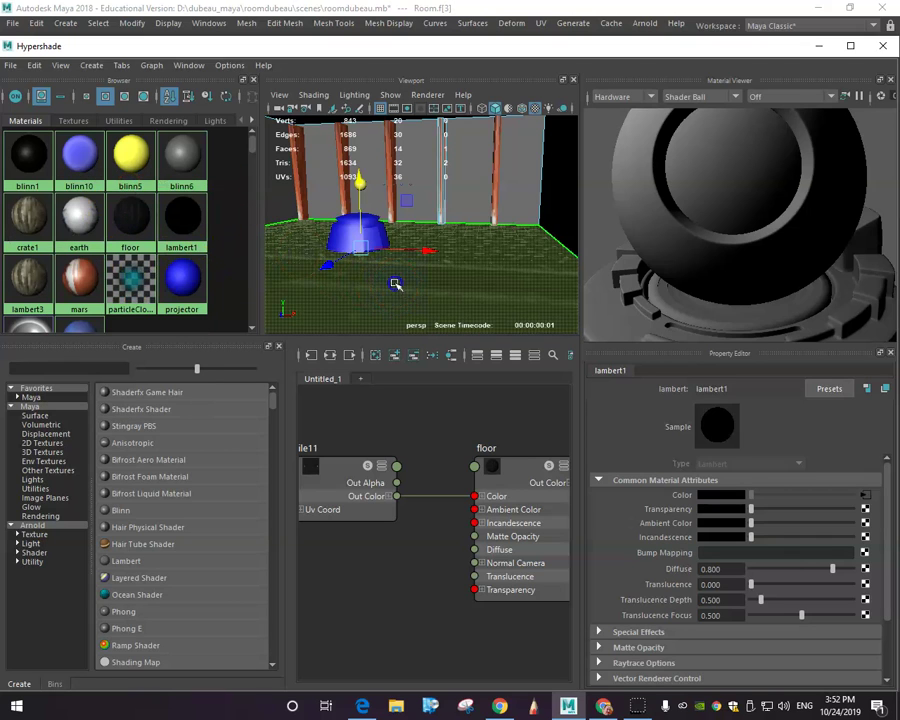
- Examine the texture on the room's floor from close up and from farther away
left_click(444, 190)
left_click(432, 289)
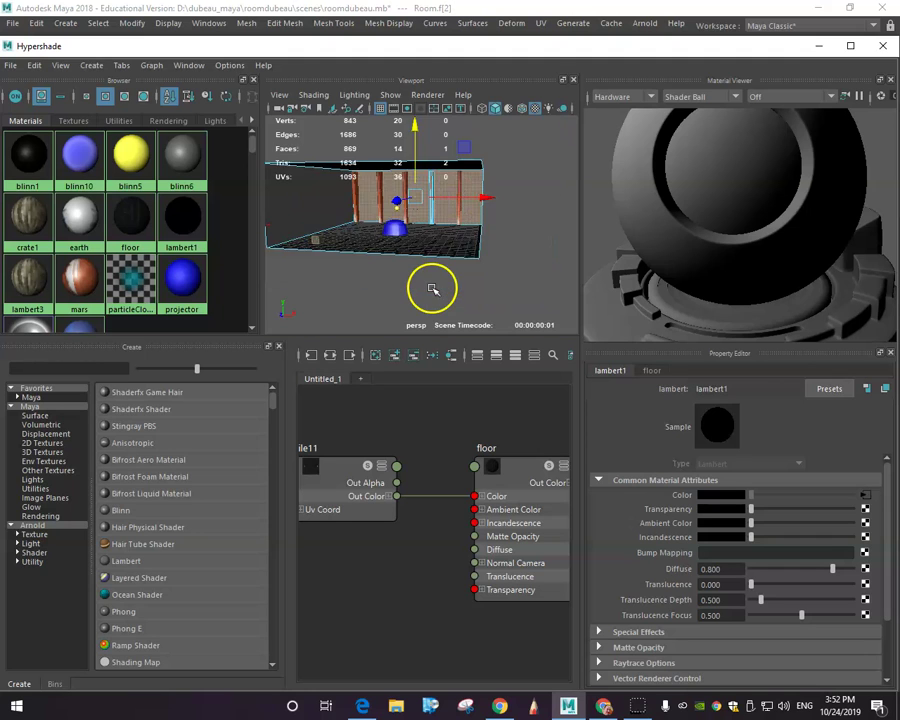
scroll(432, 289, "up", 2)
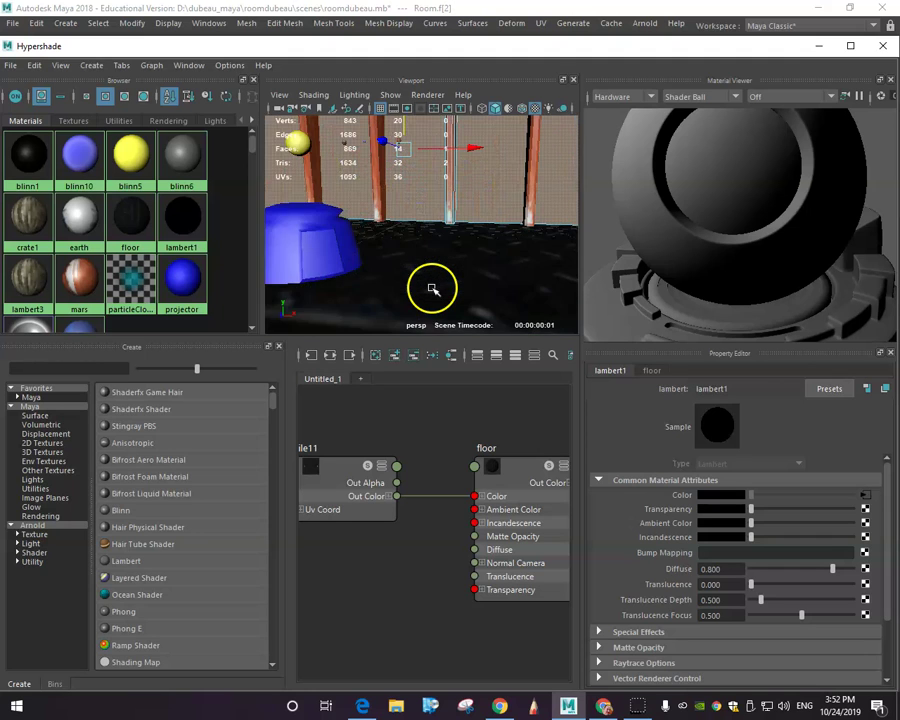
scroll(432, 289, "down", 4)
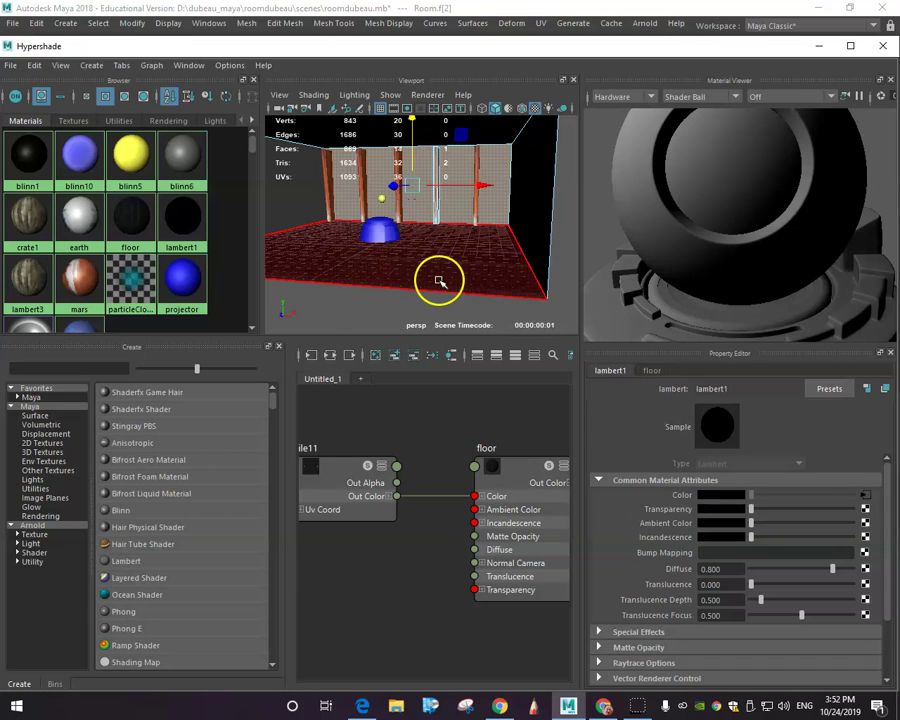
scroll(414, 286, "up", 3)
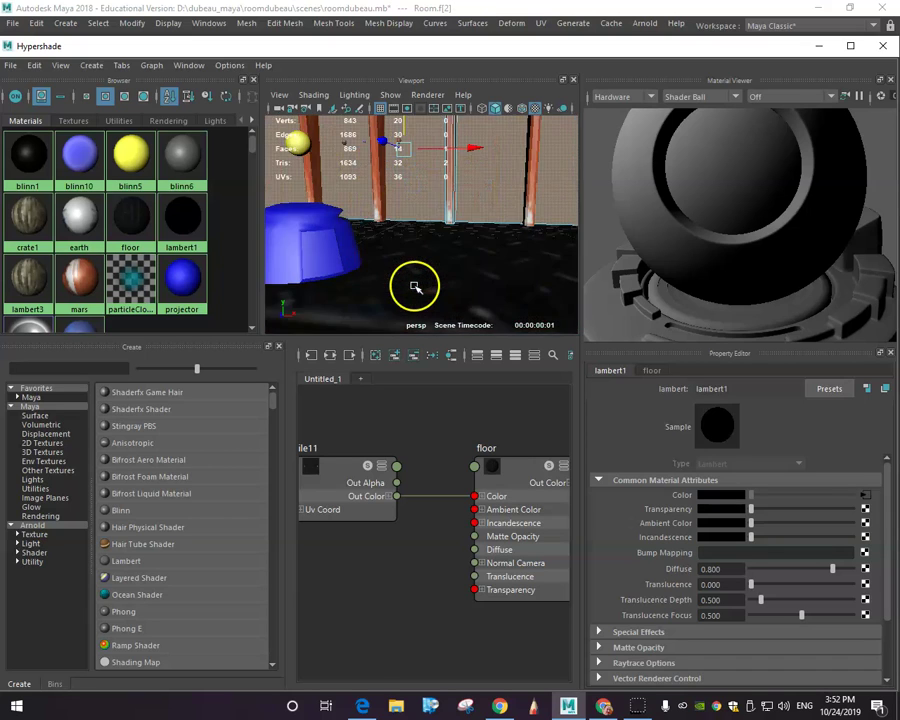
scroll(414, 286, "down", 2)
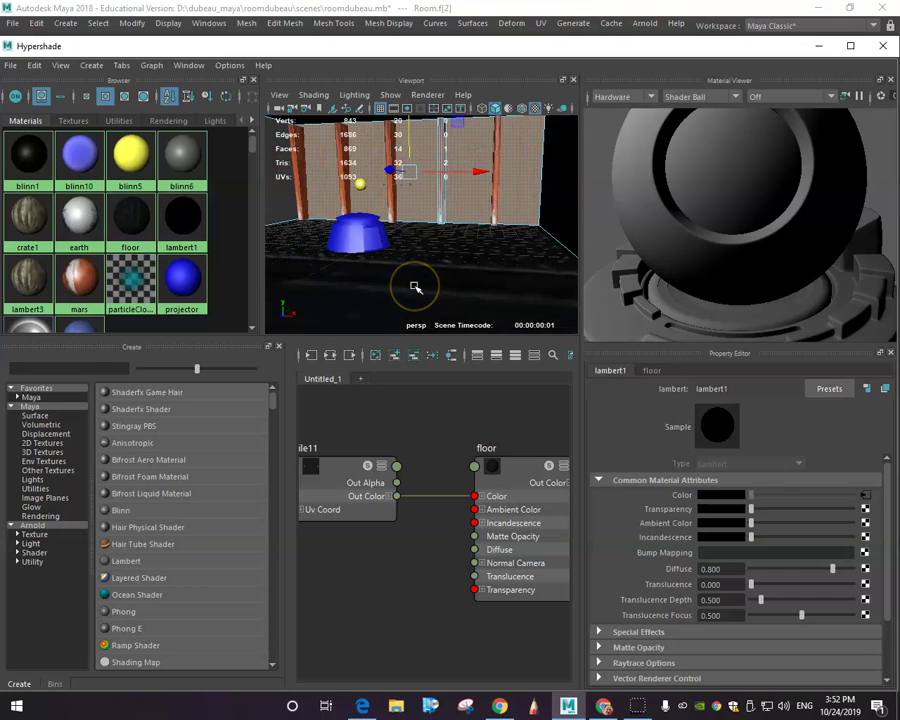
scroll(414, 286, "down", 2)
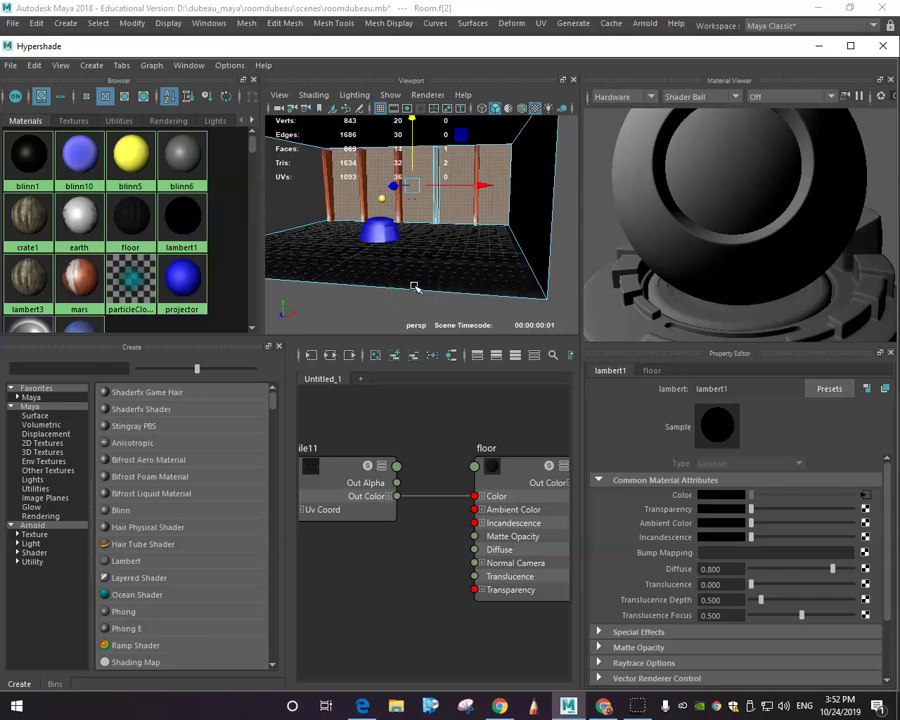
- Select the side wall face beside the crate cube and create a Lambert material for it, leaving the node graph empty
left_click_drag(314, 236, 309, 200, "alt")
left_click(320, 228)
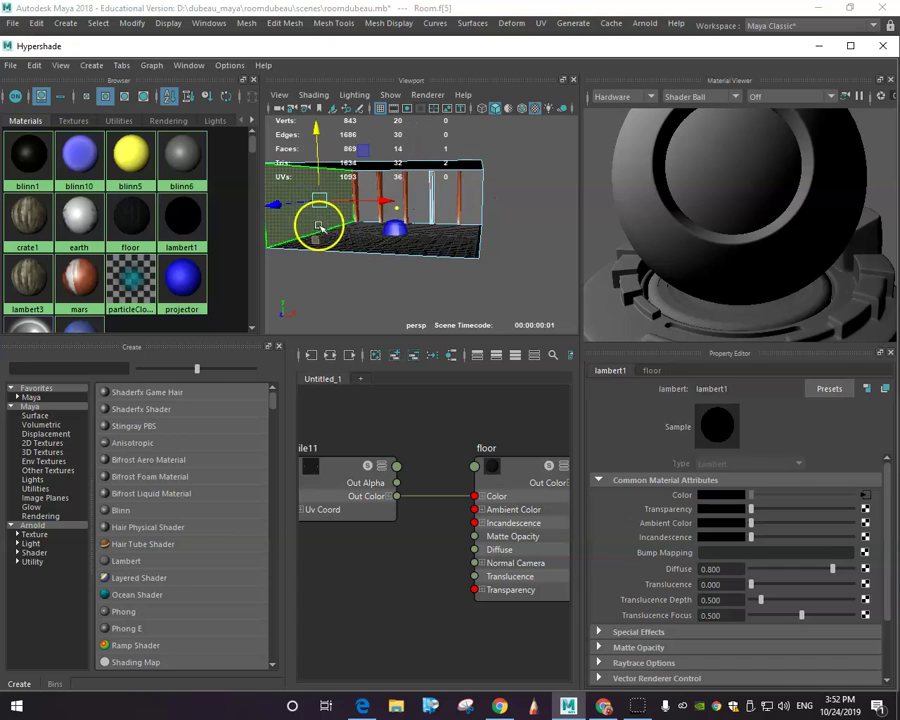
right_click(220, 273)
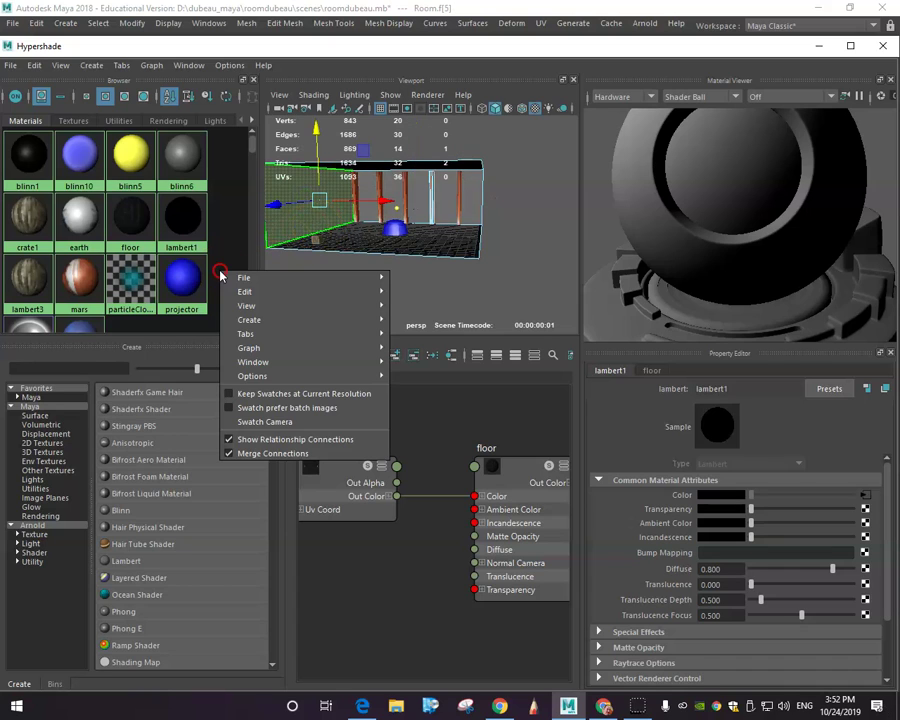
left_click(222, 260)
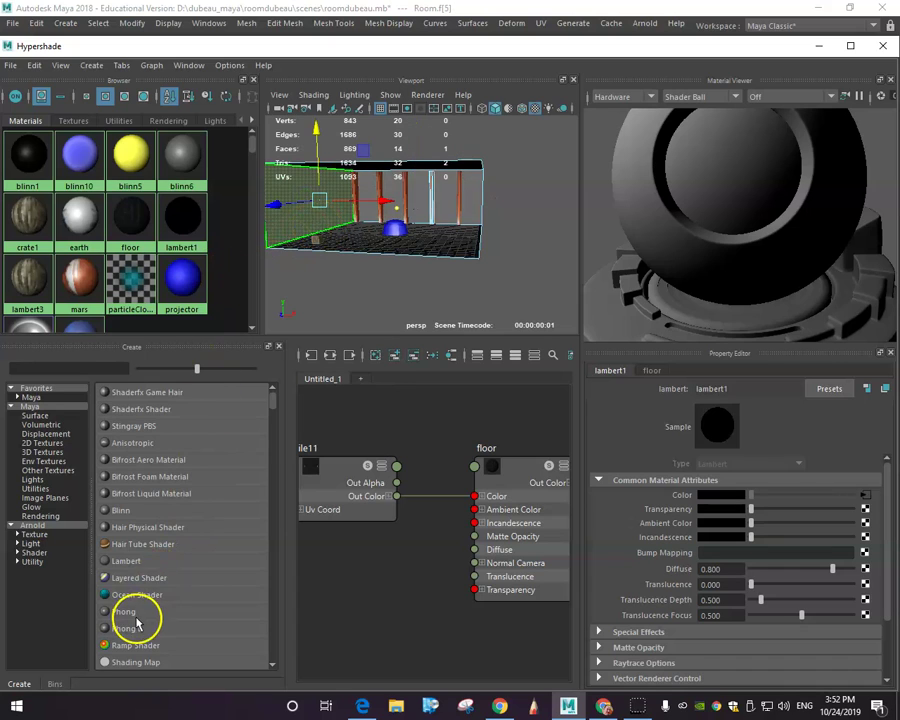
left_click(145, 563)
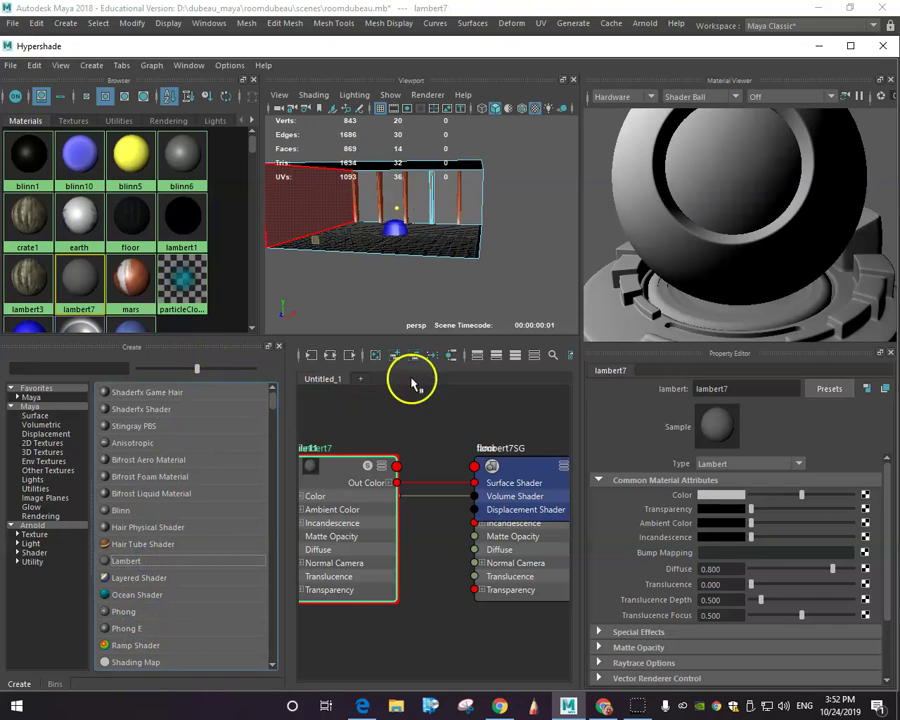
left_click(376, 357)
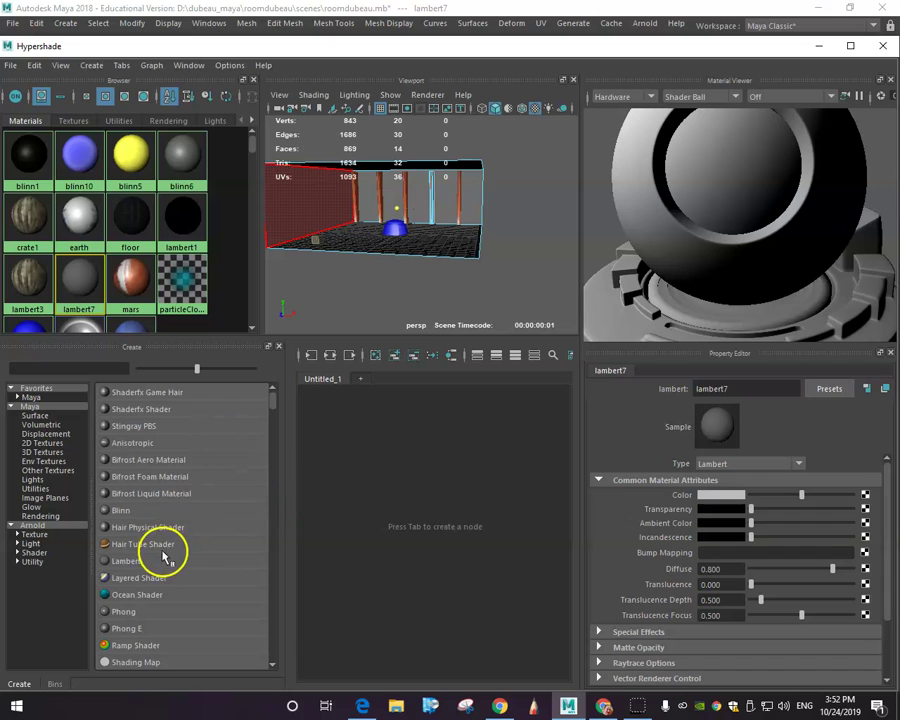
- Map the Wall diffuse.jpg image to the color of the lambert7 material through a File texture
left_click(868, 495)
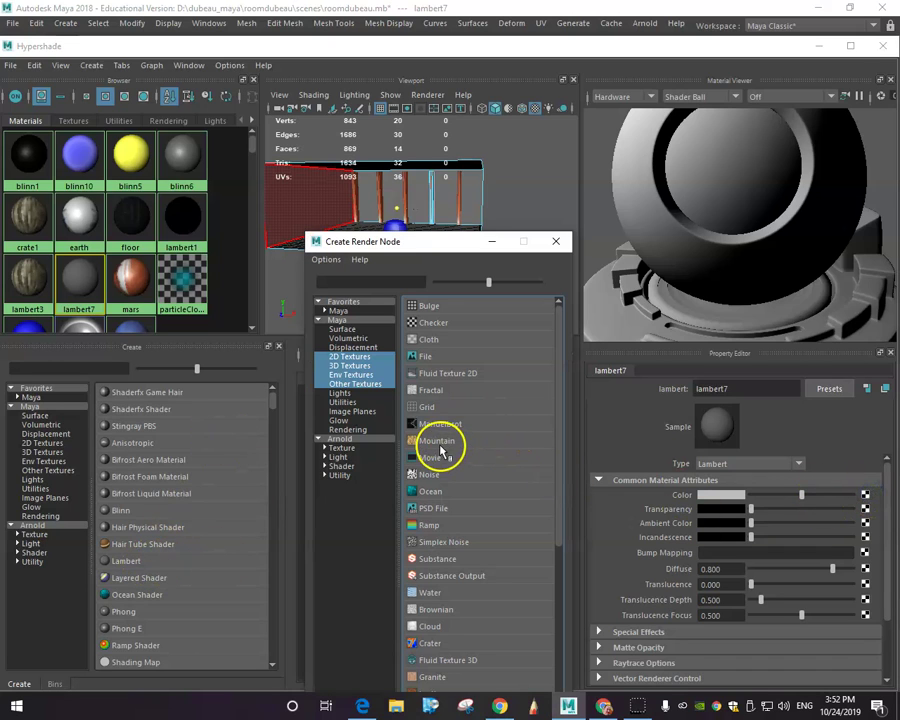
left_click(451, 356)
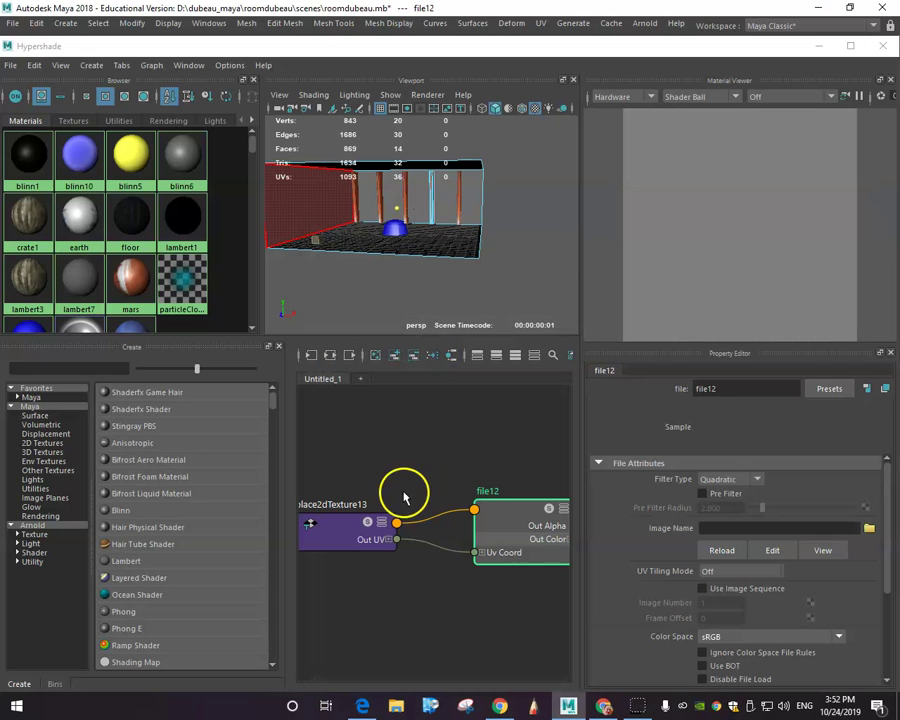
left_click(869, 530)
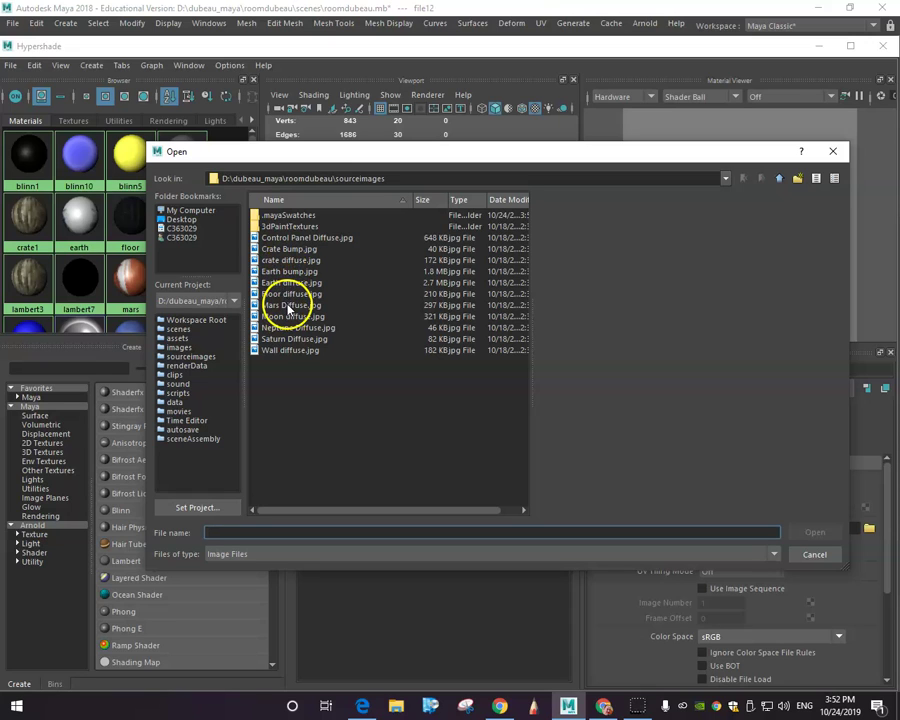
left_click(289, 352)
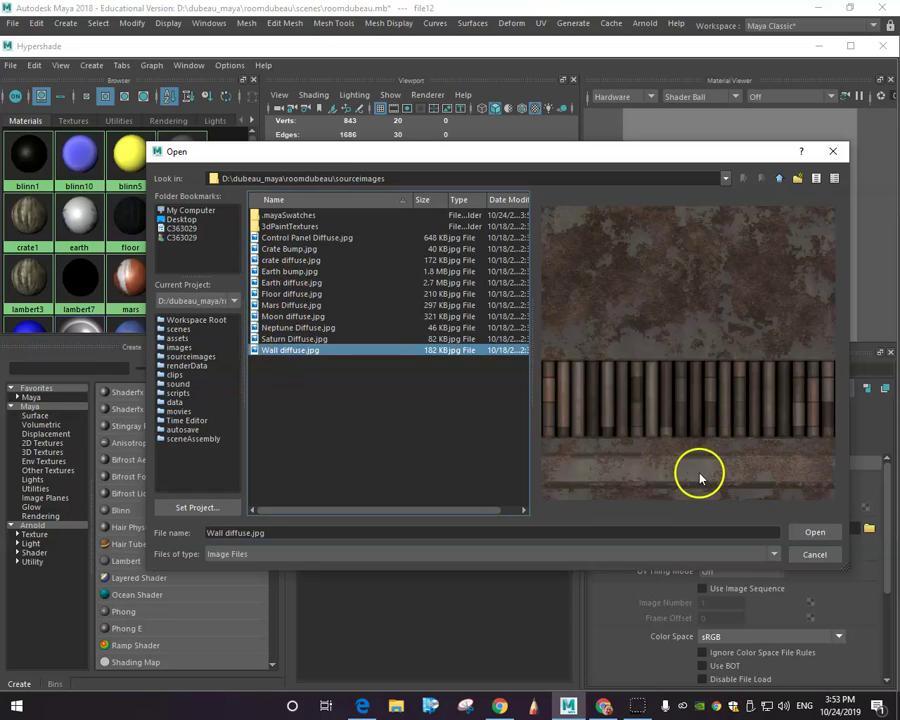
left_click(813, 531)
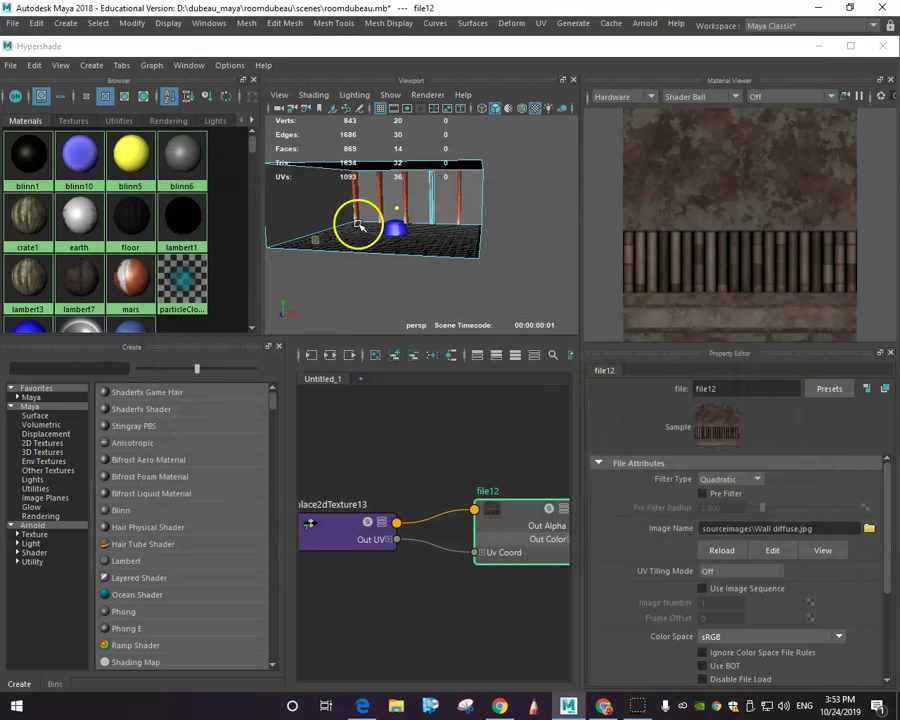
- Select the room's back wall face behind the pillars and assign the lambert7 material to it
scroll(333, 245, "up", 5)
left_click(422, 178)
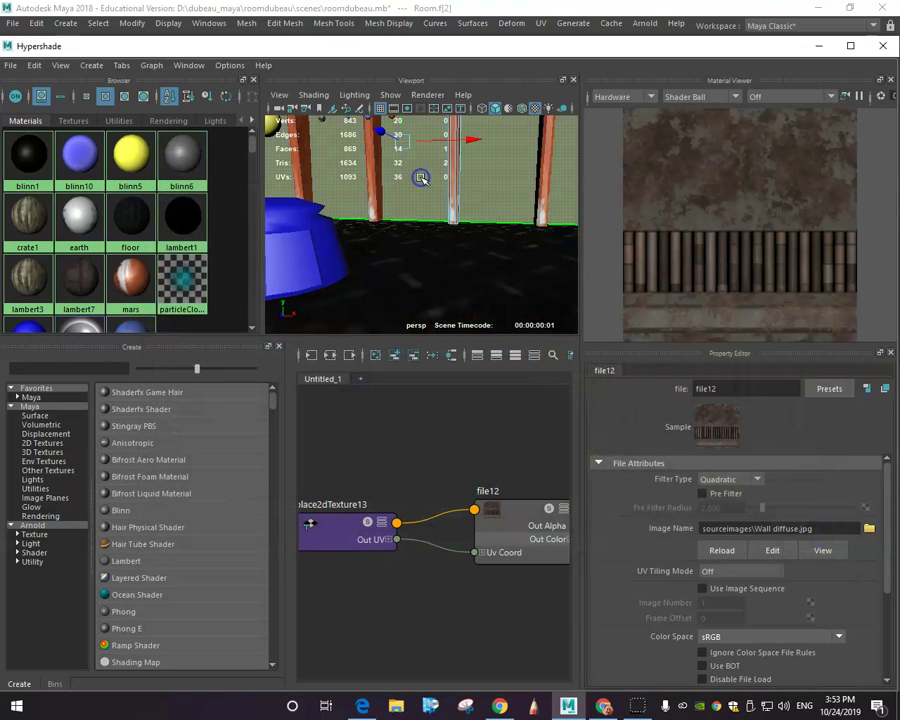
right_click(422, 178)
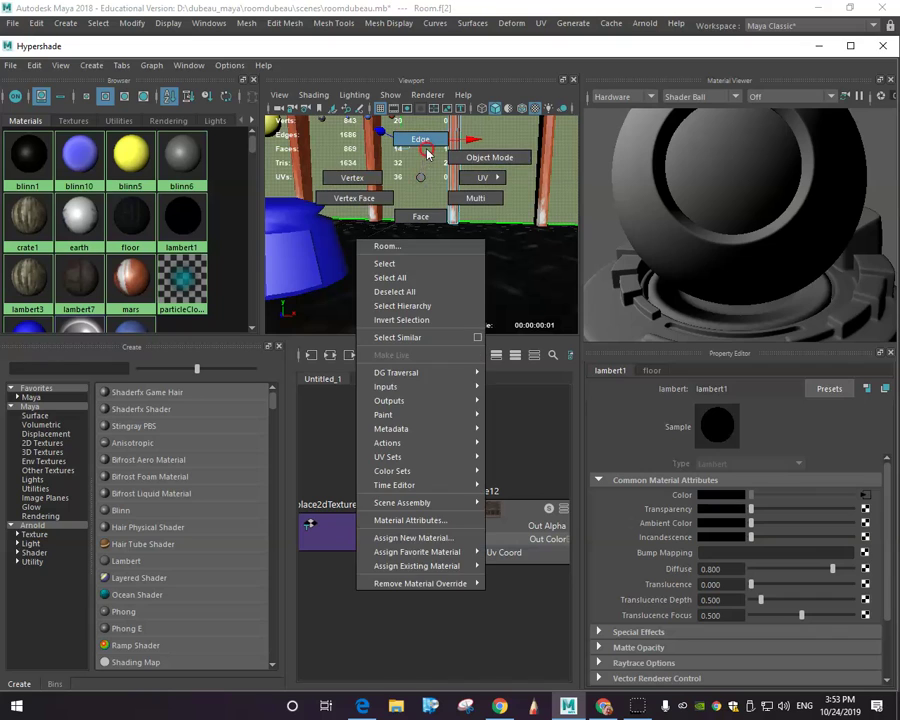
left_click(416, 215)
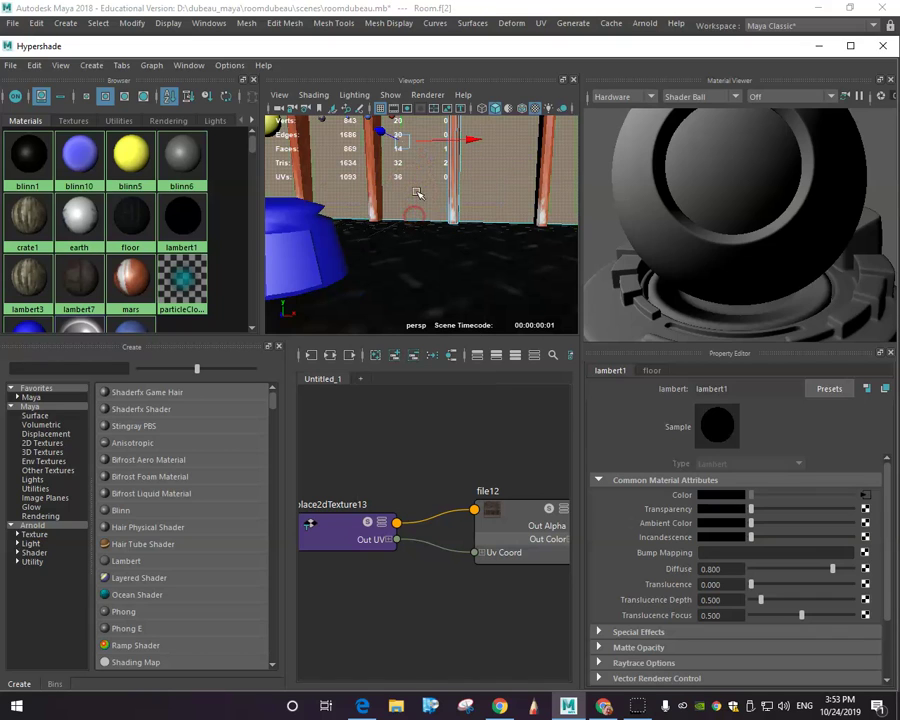
left_click(400, 250)
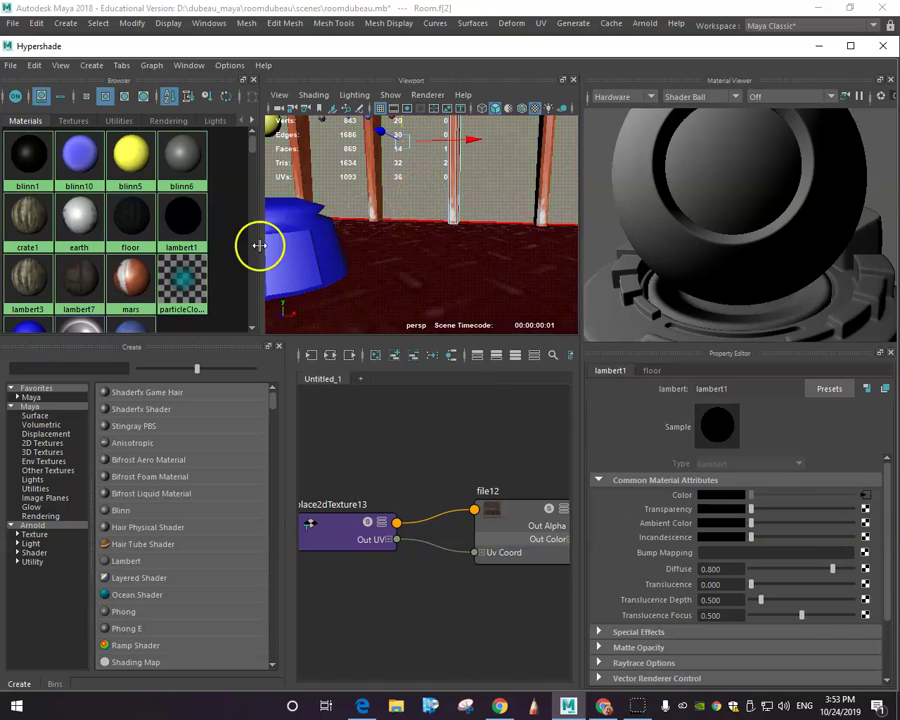
scroll(214, 262, "down", 1)
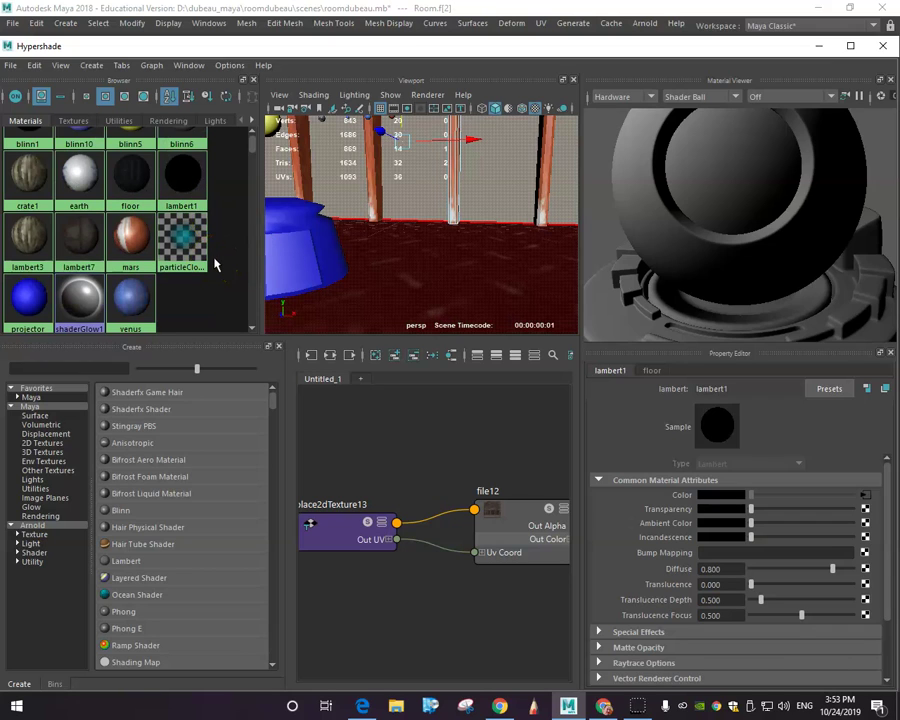
scroll(214, 265, "down", 1)
scroll(214, 265, "up", 1)
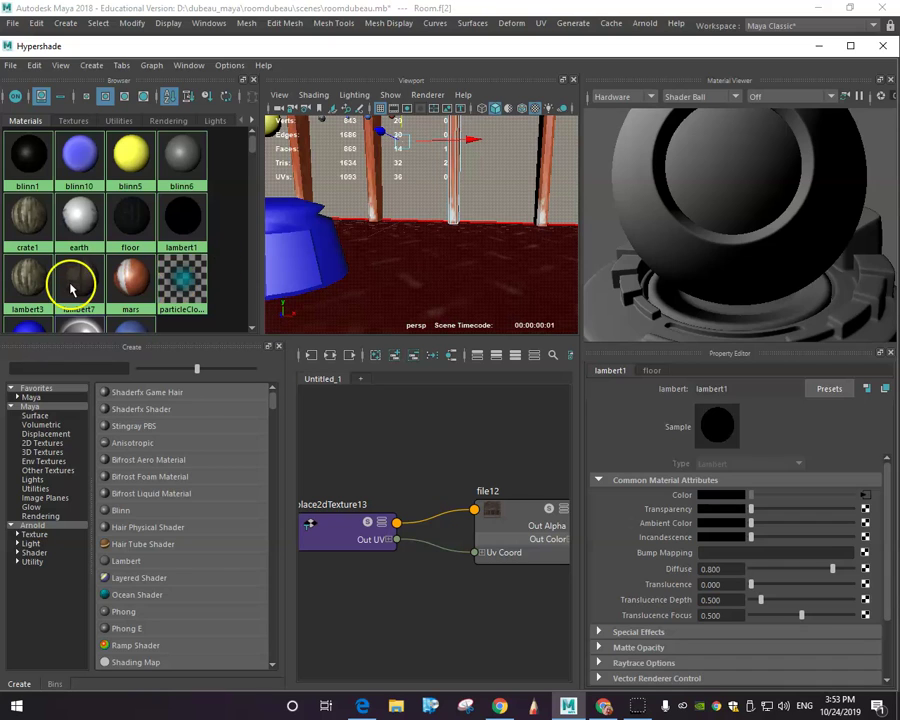
right_click_drag(78, 283, 99, 243)
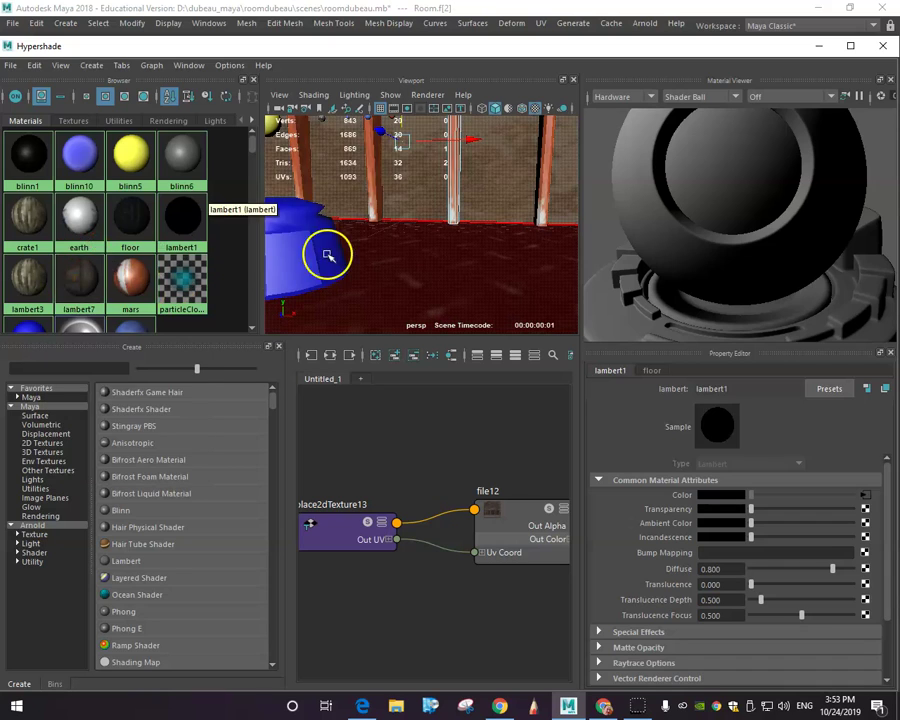
- Select the side wall face beside the crate cube and assign the lambert7 material to it
left_click(408, 247)
key("f")
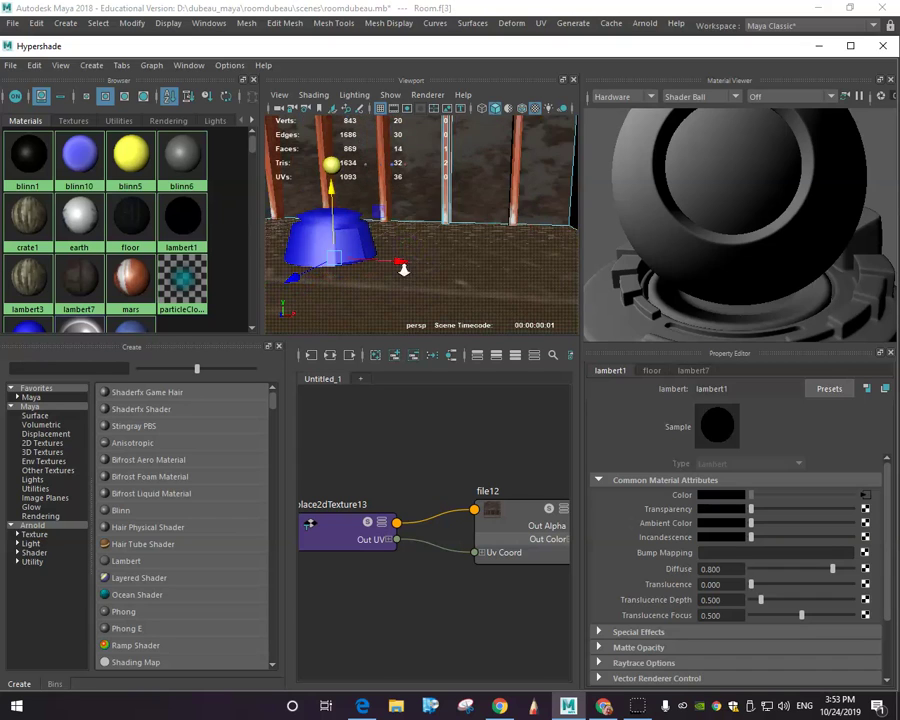
left_click(297, 211)
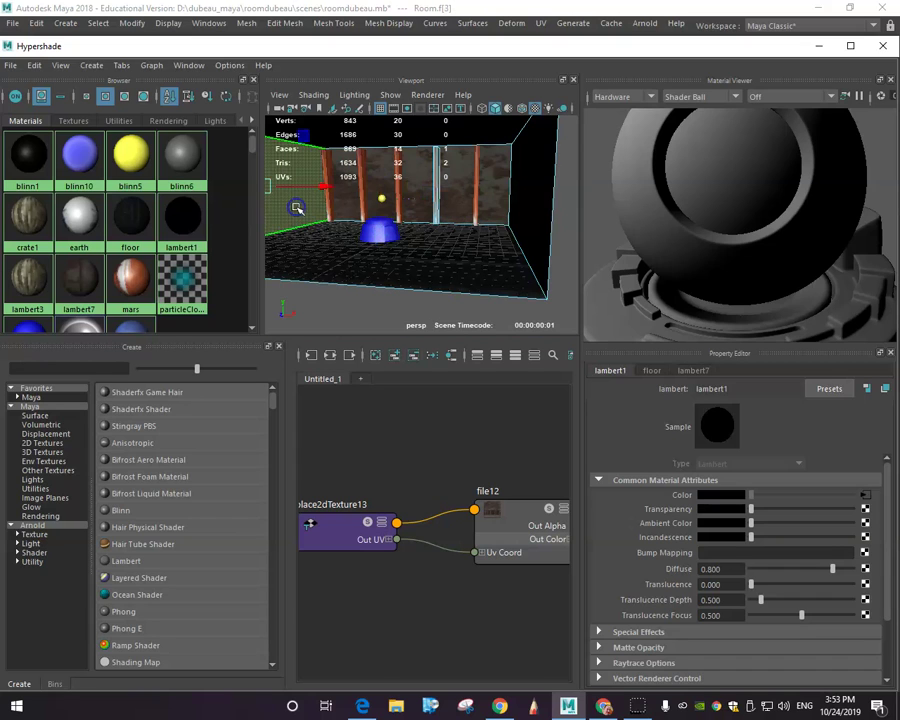
right_click_drag(297, 211, 297, 209)
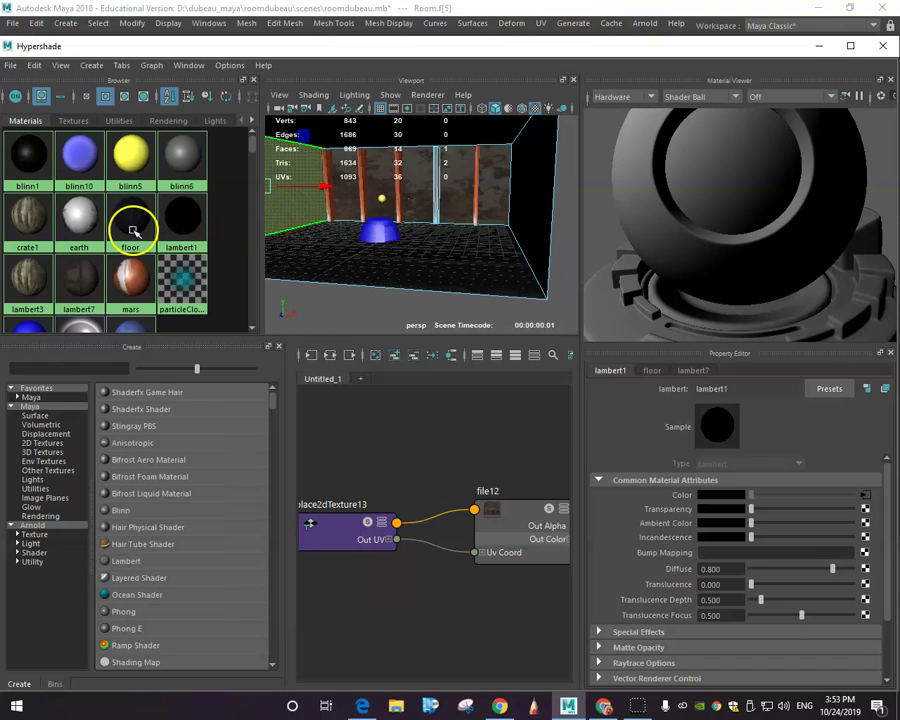
right_click(100, 280)
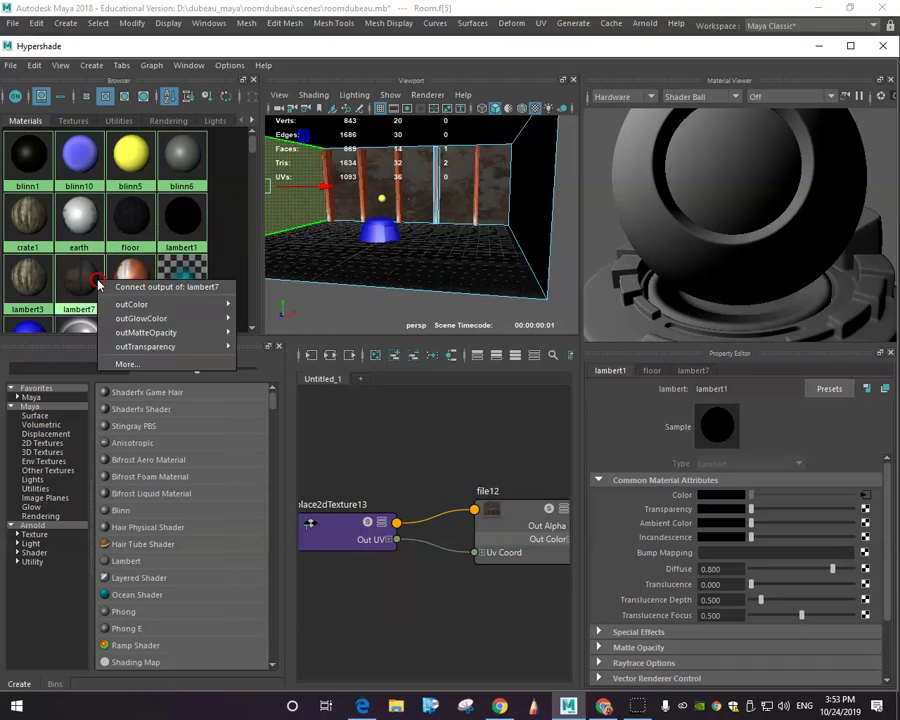
right_click(100, 282)
left_click(92, 270)
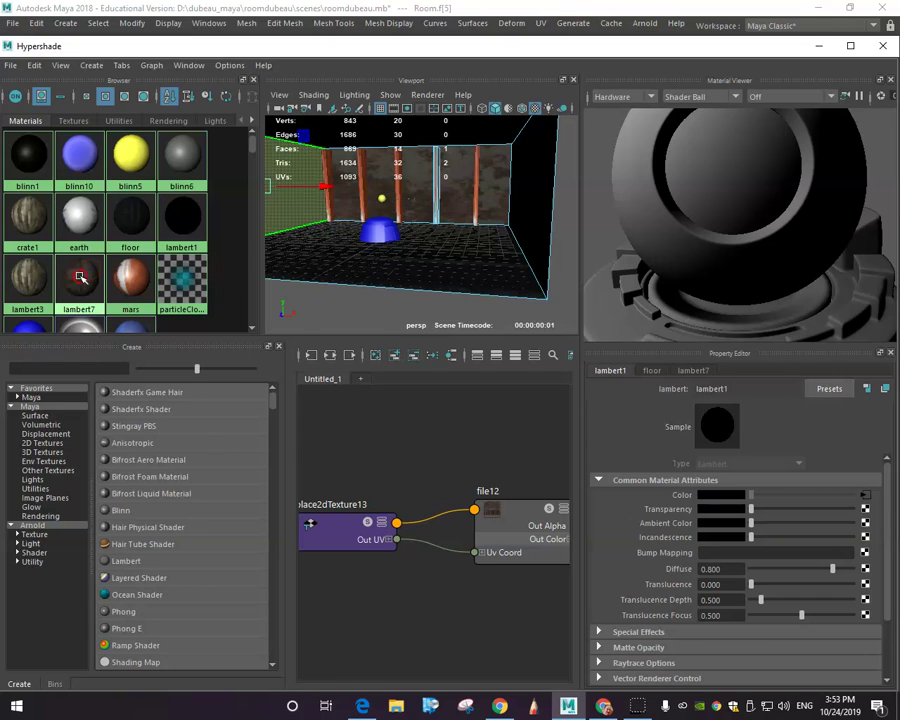
right_click_drag(80, 276, 104, 237)
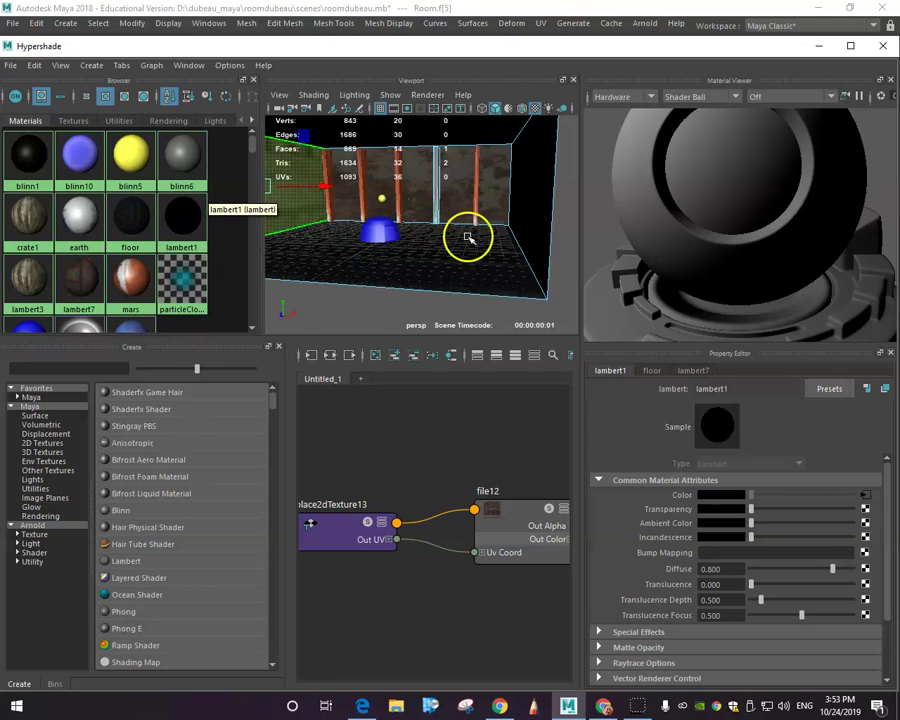
- Select the side wall face on the opposite side of the room from the crate cube
left_click(535, 221)
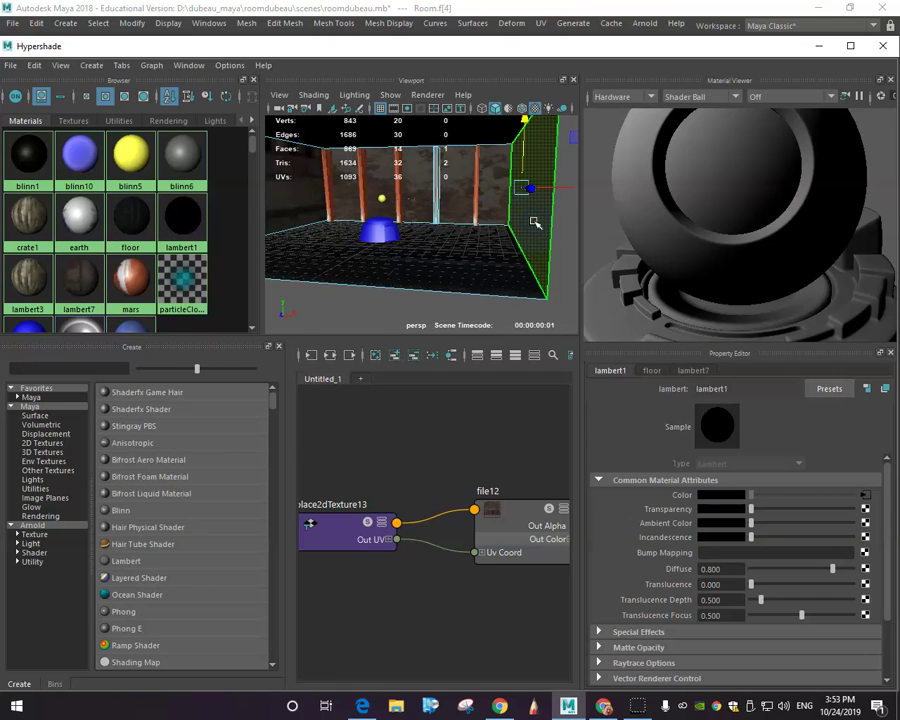